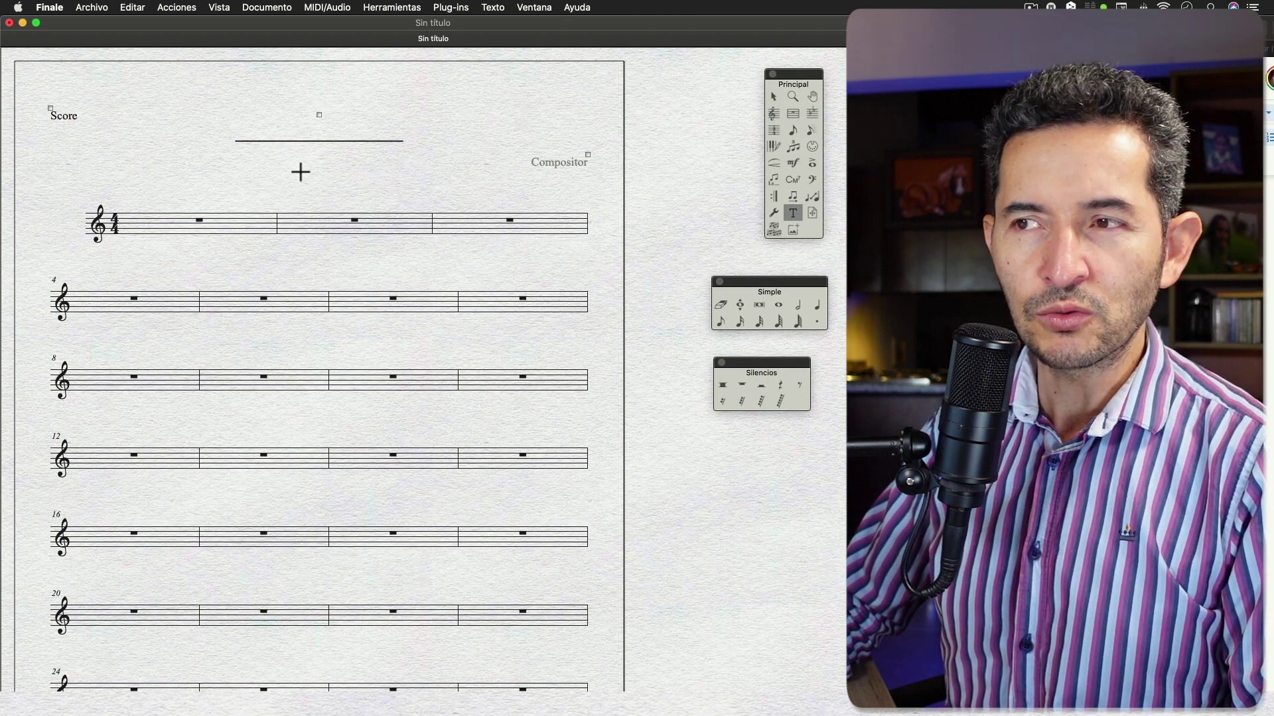
Undo the last title edit and try deleting all the text blocks at the head of the score
key("super+z")
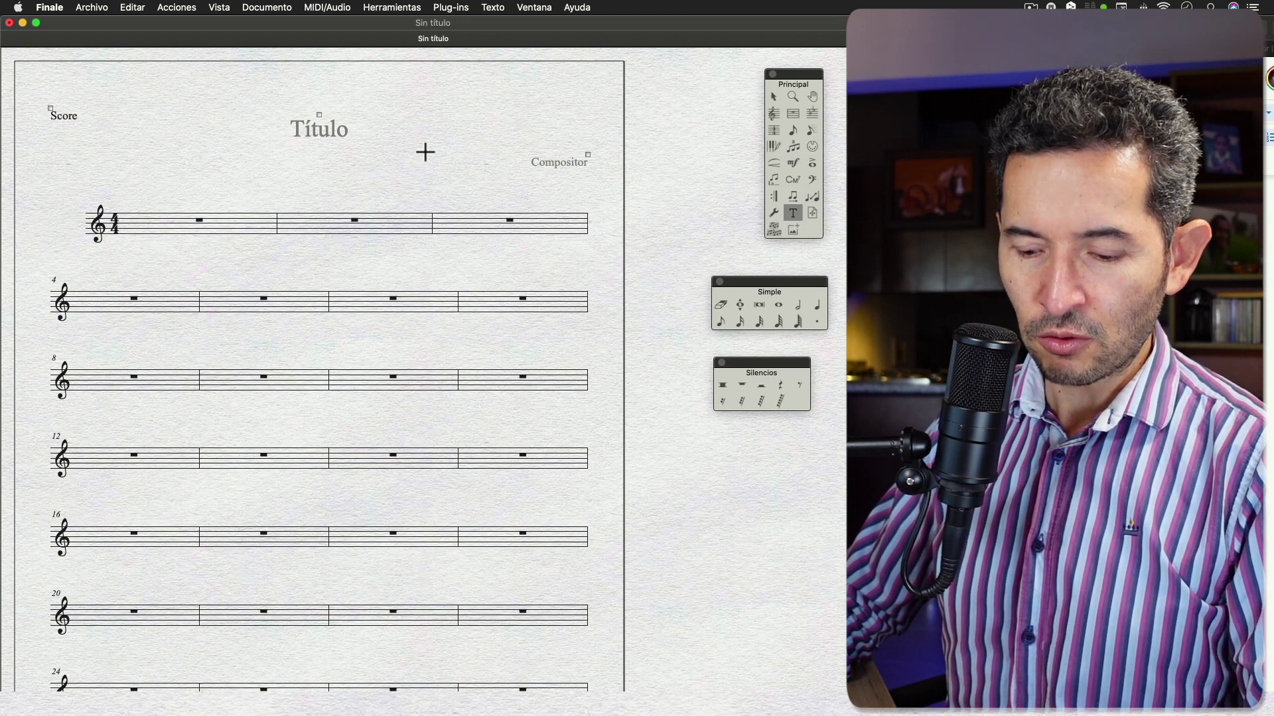
key("super+a")
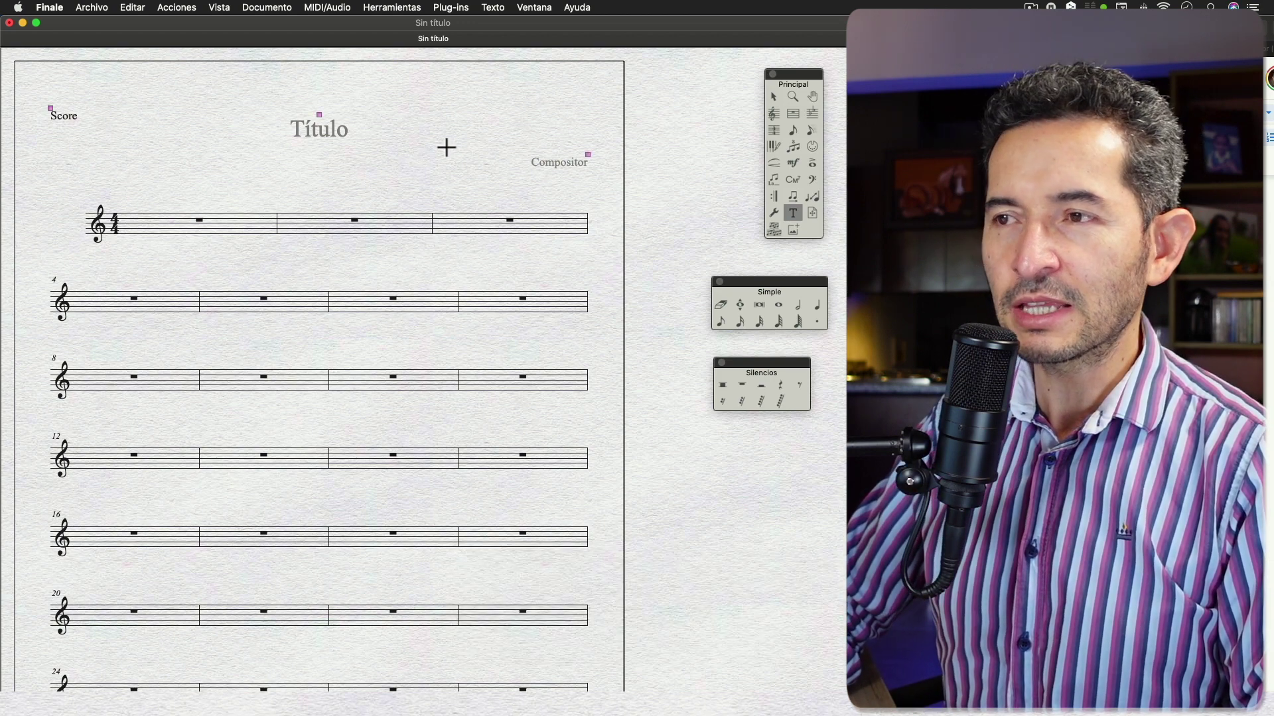
key("BackSpace")
key("super+z")
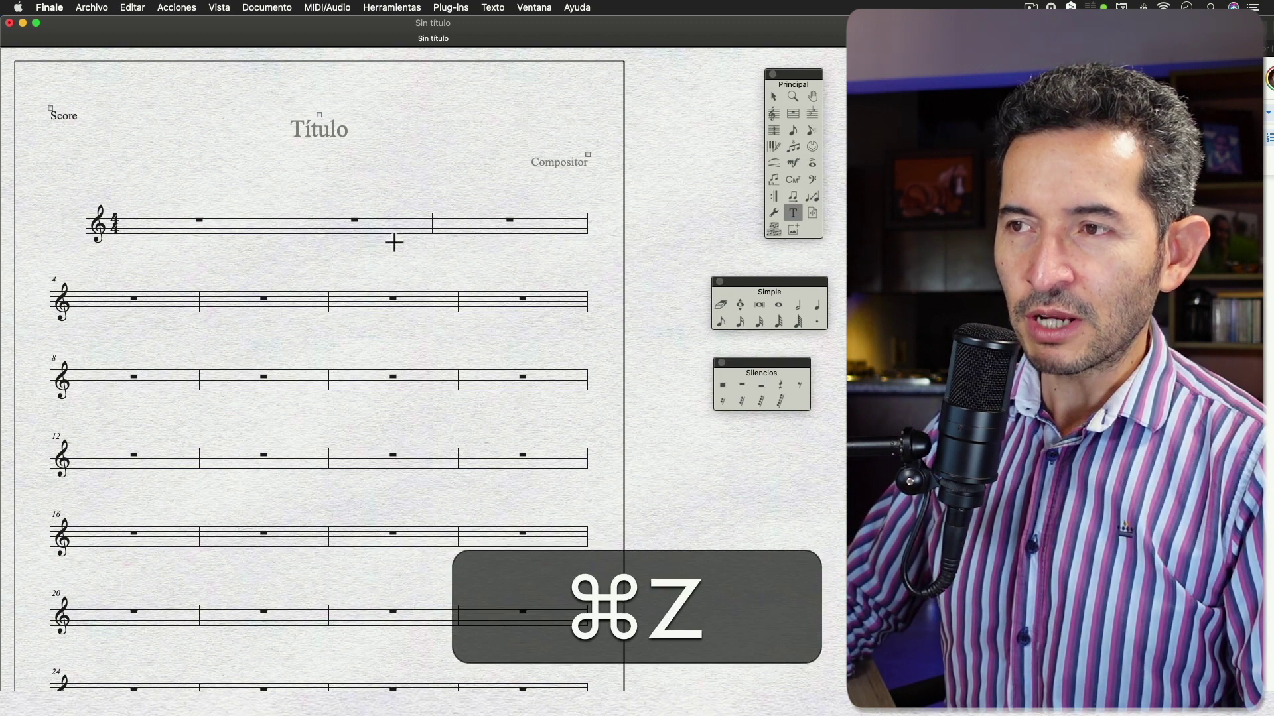
Remove the copyright notice below the last staff and the title, score and composer text blocks from the page
scroll(394, 242, "down", 5)
scroll(394, 242, "down", 3)
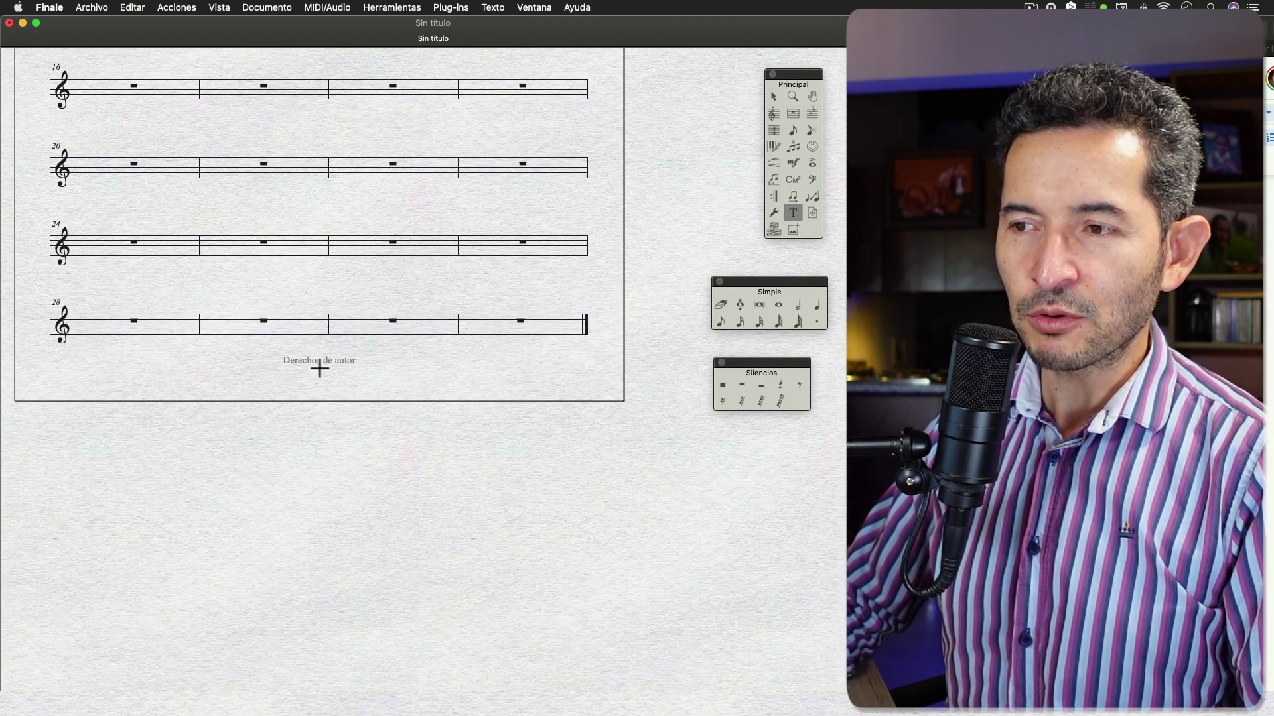
double_click(319, 369)
double_click(319, 369)
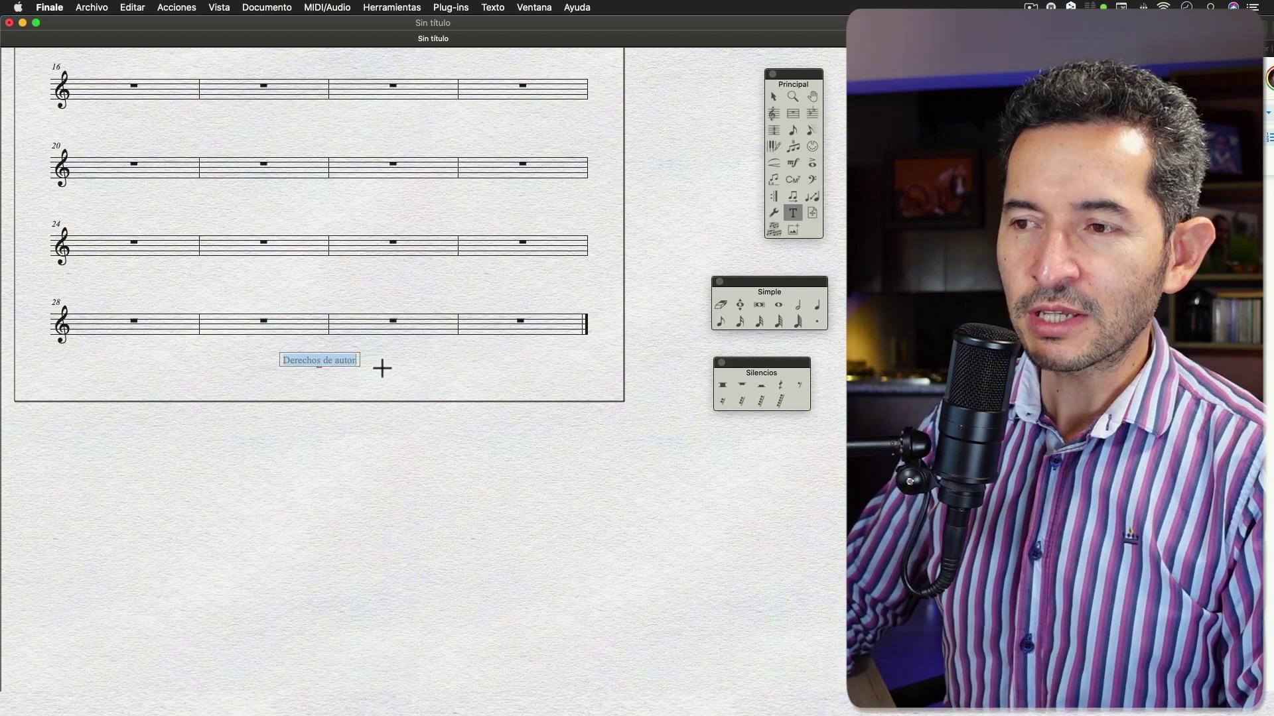
left_click(381, 365)
key("super+z")
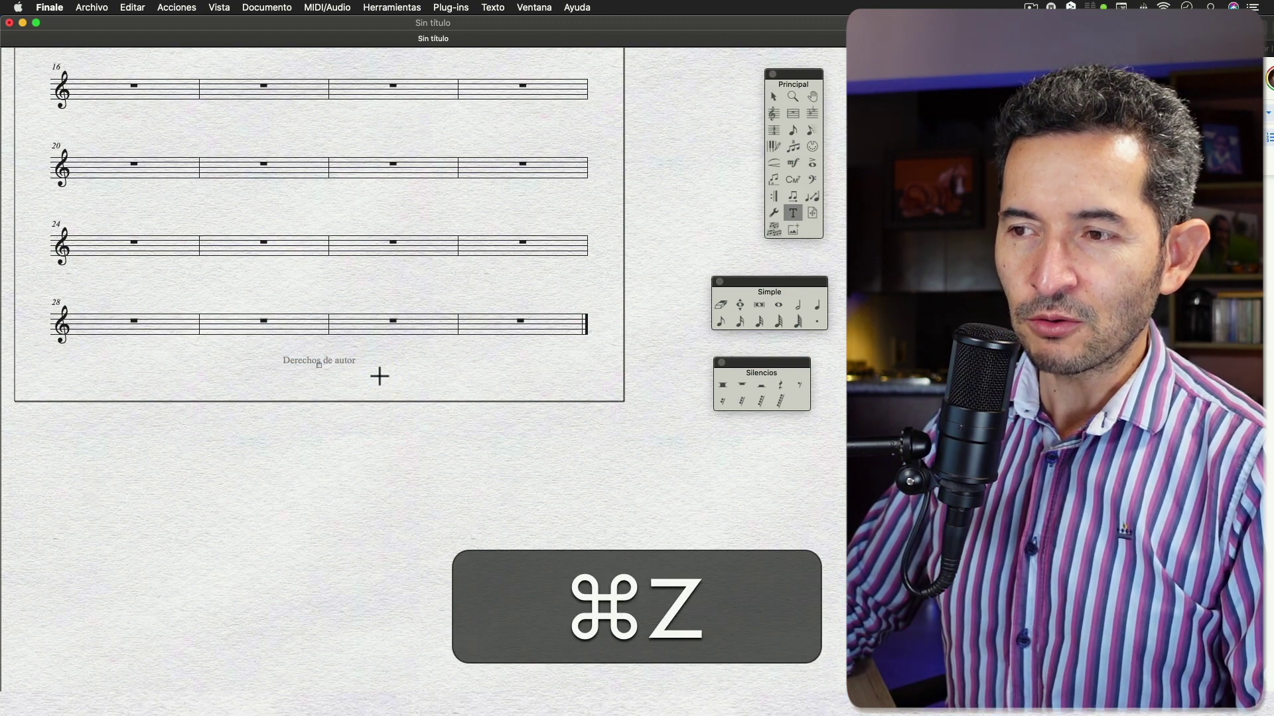
scroll(380, 376, "up", 10)
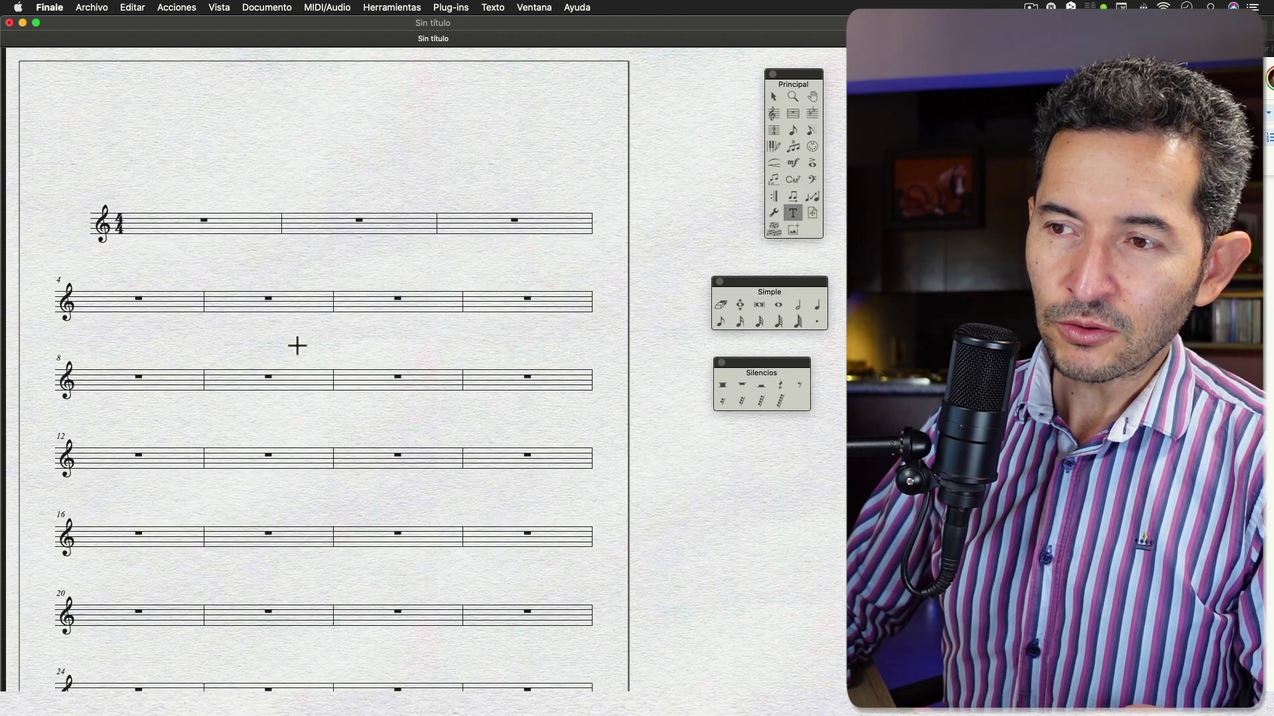
Resize the staff systems to 120 % from system 1 to the end of the piece, with the staff height in centimetres
left_click(813, 212)
left_click(496, 7)
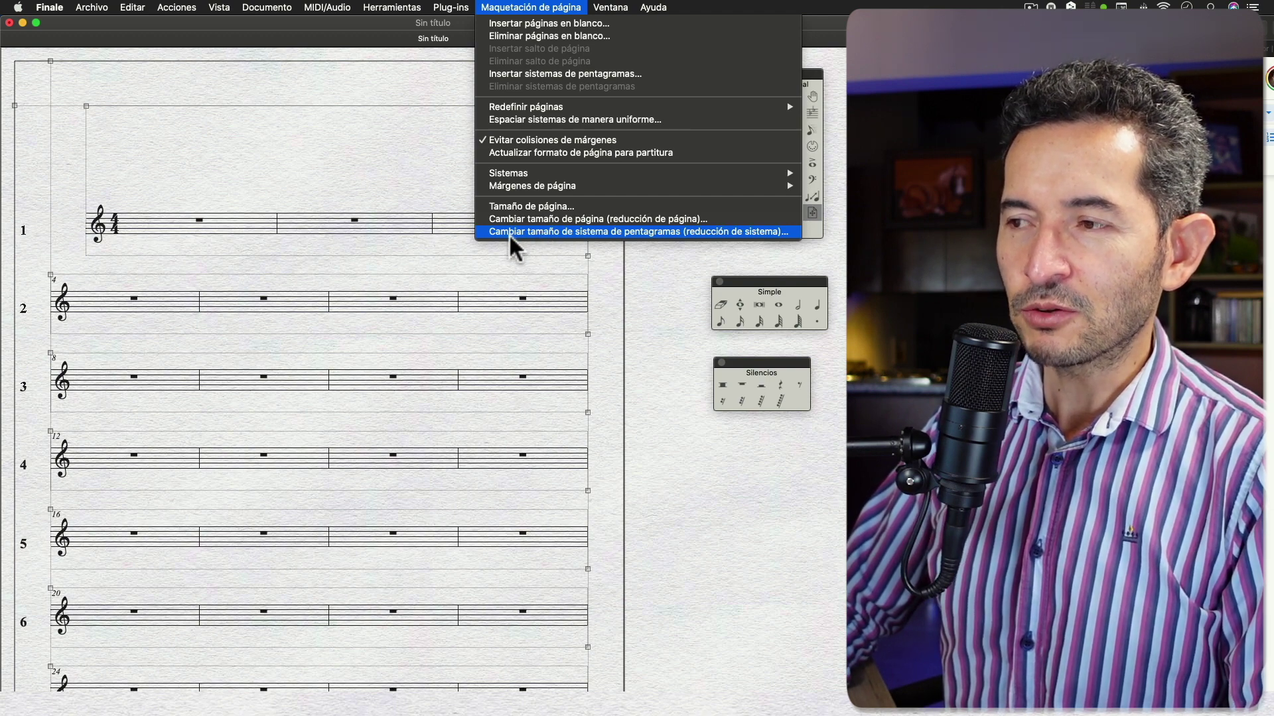
left_click(511, 236)
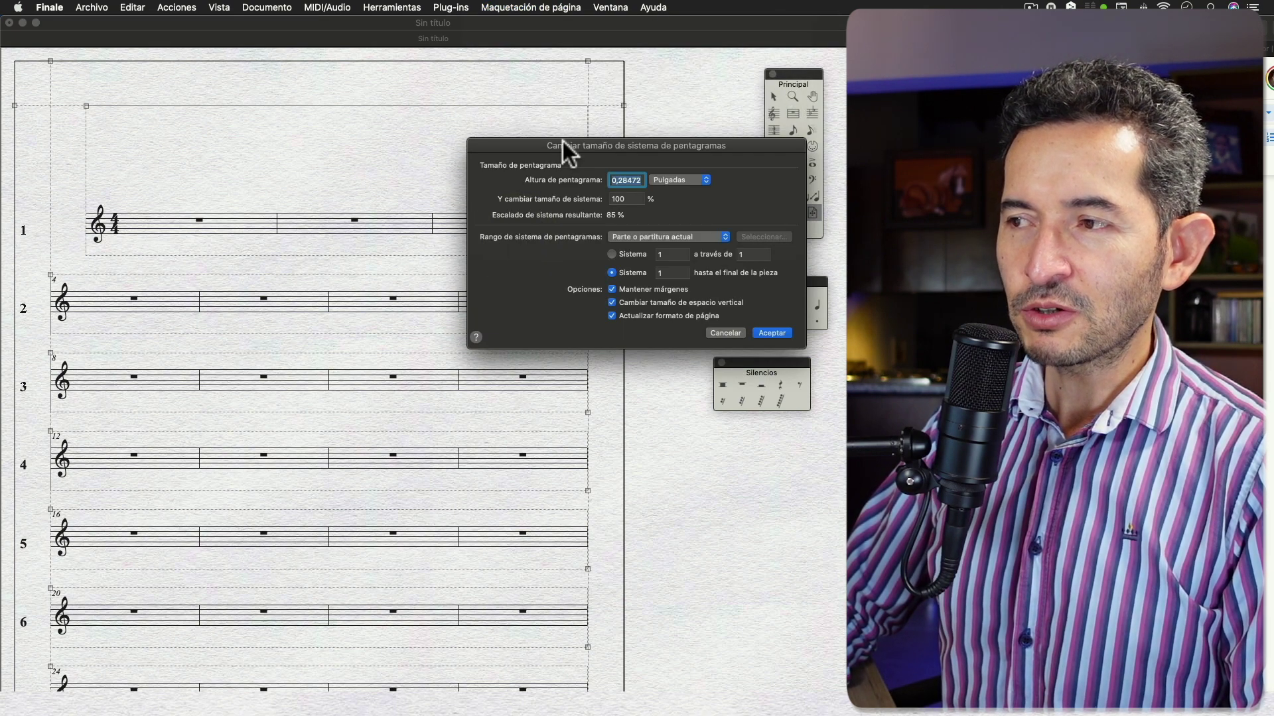
left_click_drag(563, 142, 460, 143)
left_click(598, 180)
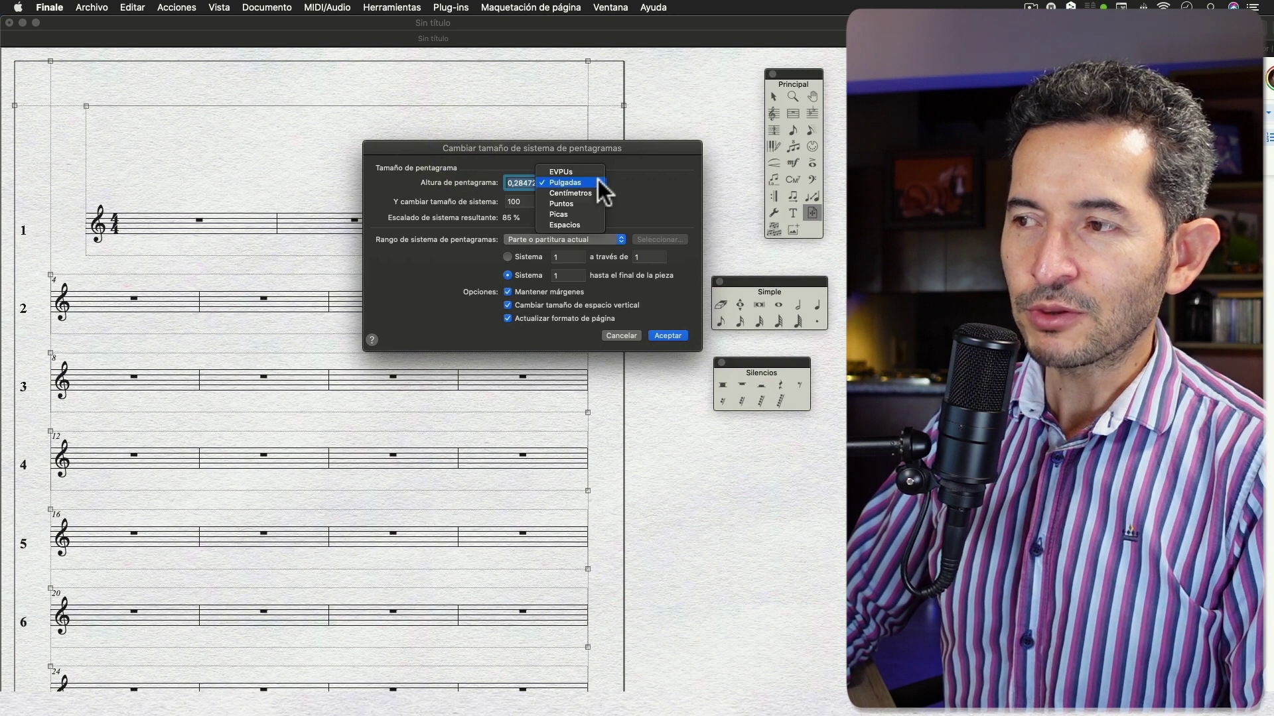
left_click(565, 193)
double_click(524, 202)
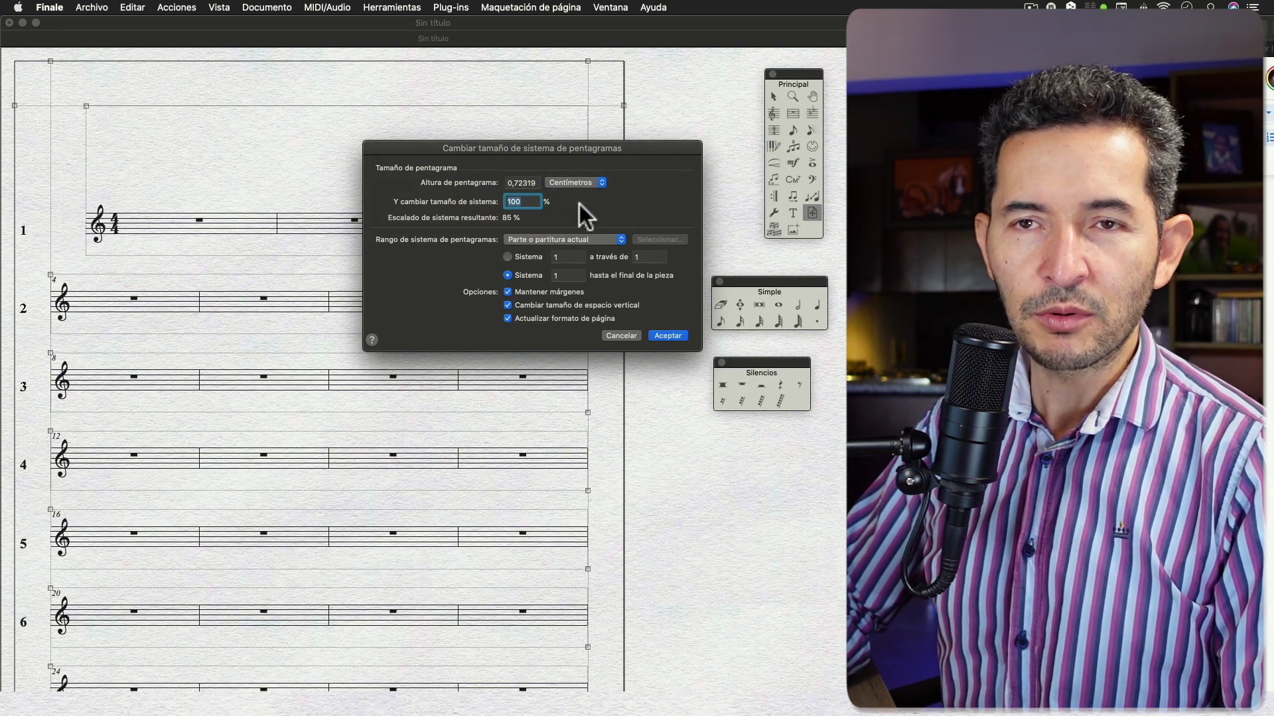
type("120")
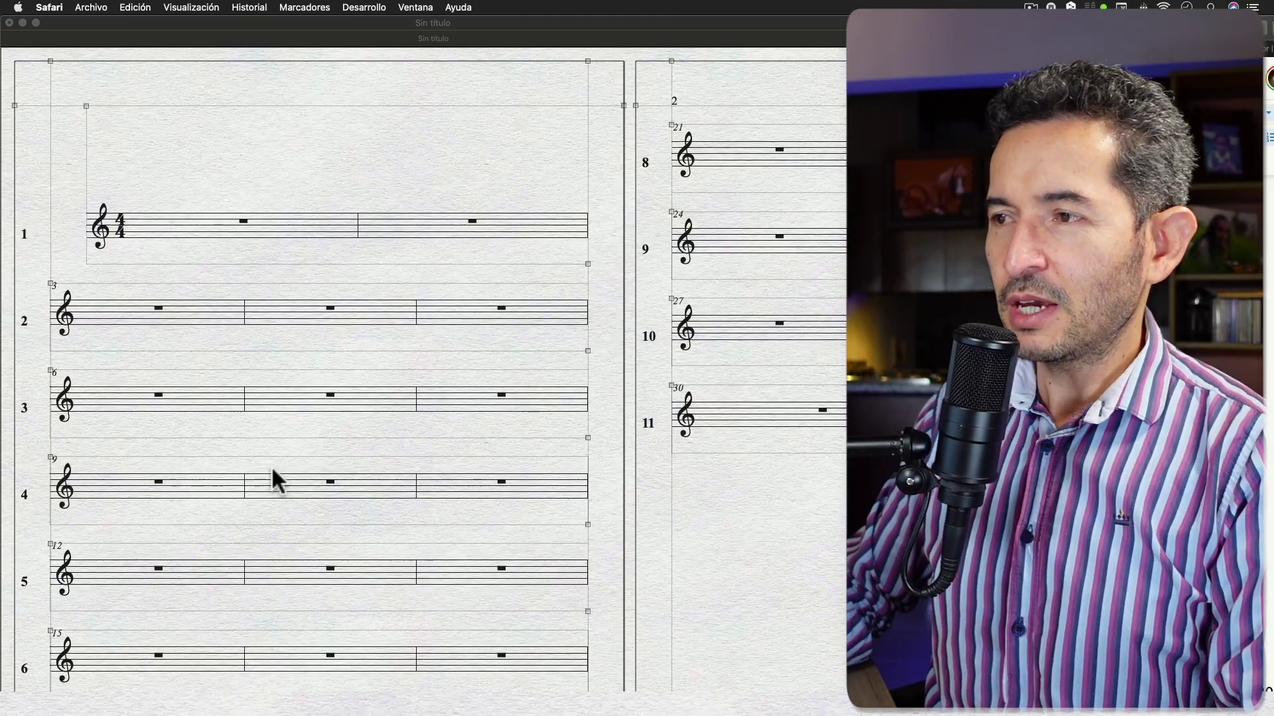
Try the A4 and Folio page sizes for all pages of the score and return to Letter (8,5 x 11)
left_click(545, 153)
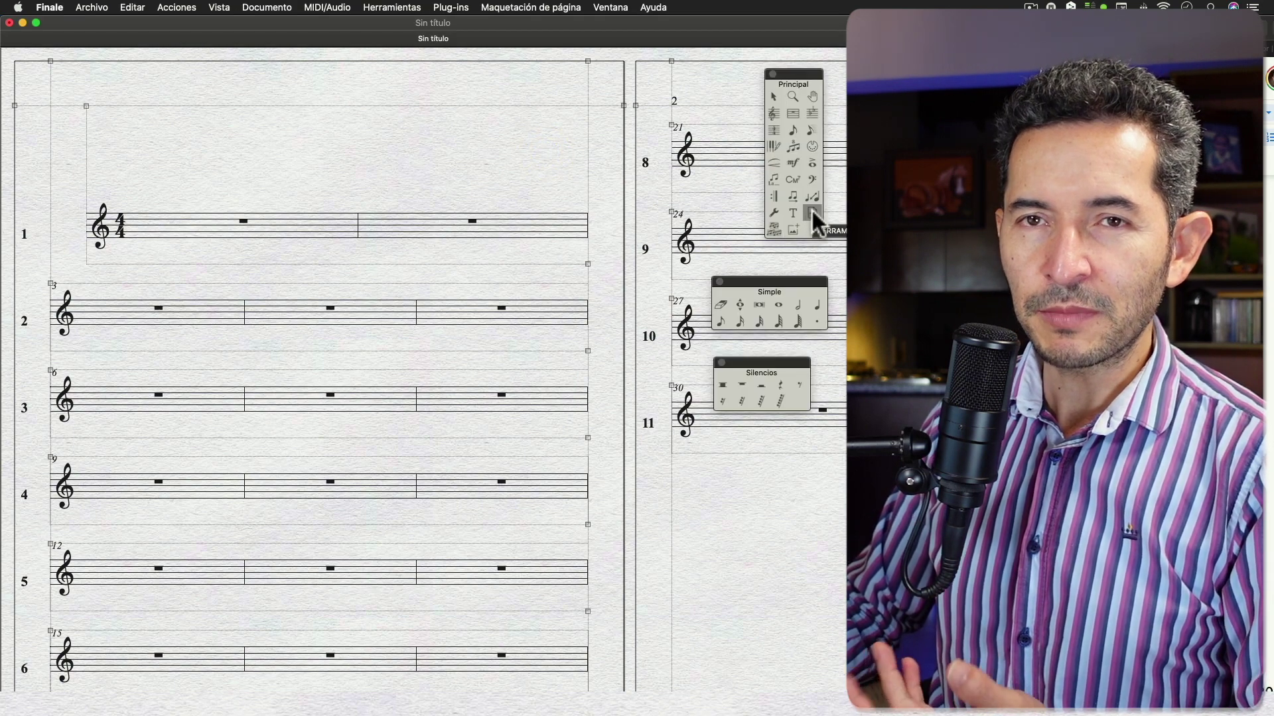
left_click(539, 8)
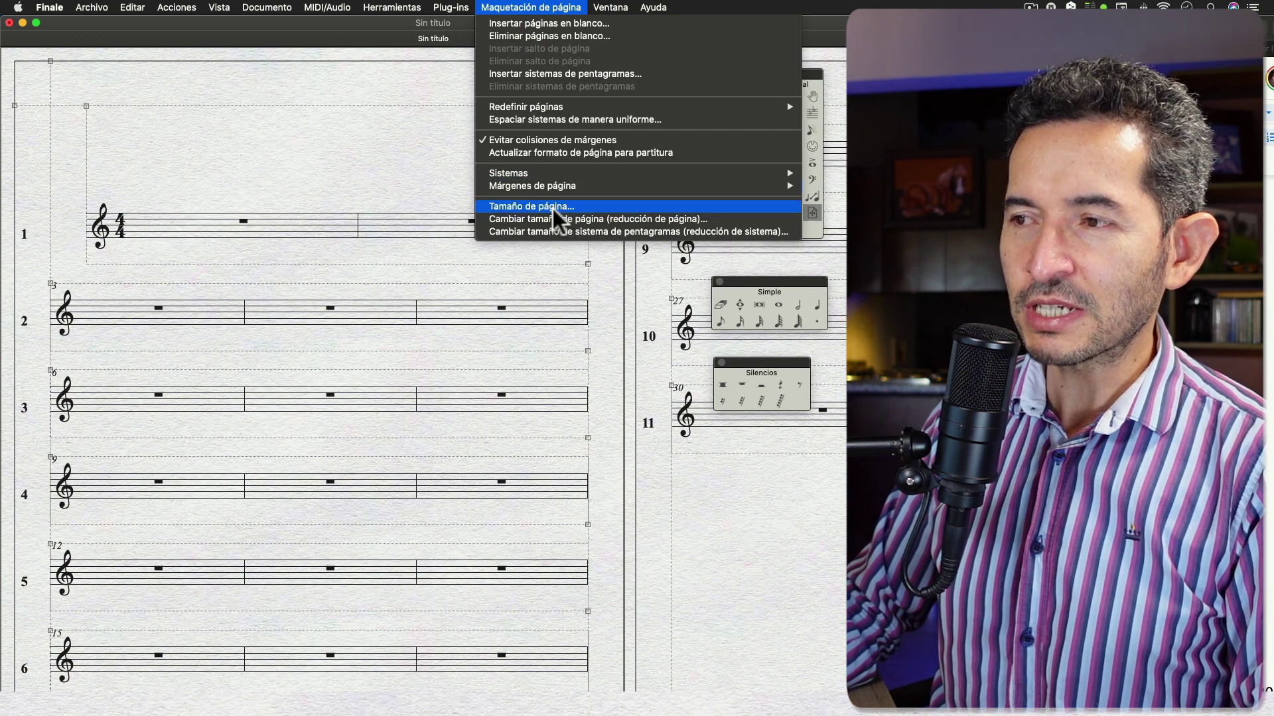
left_click(554, 207)
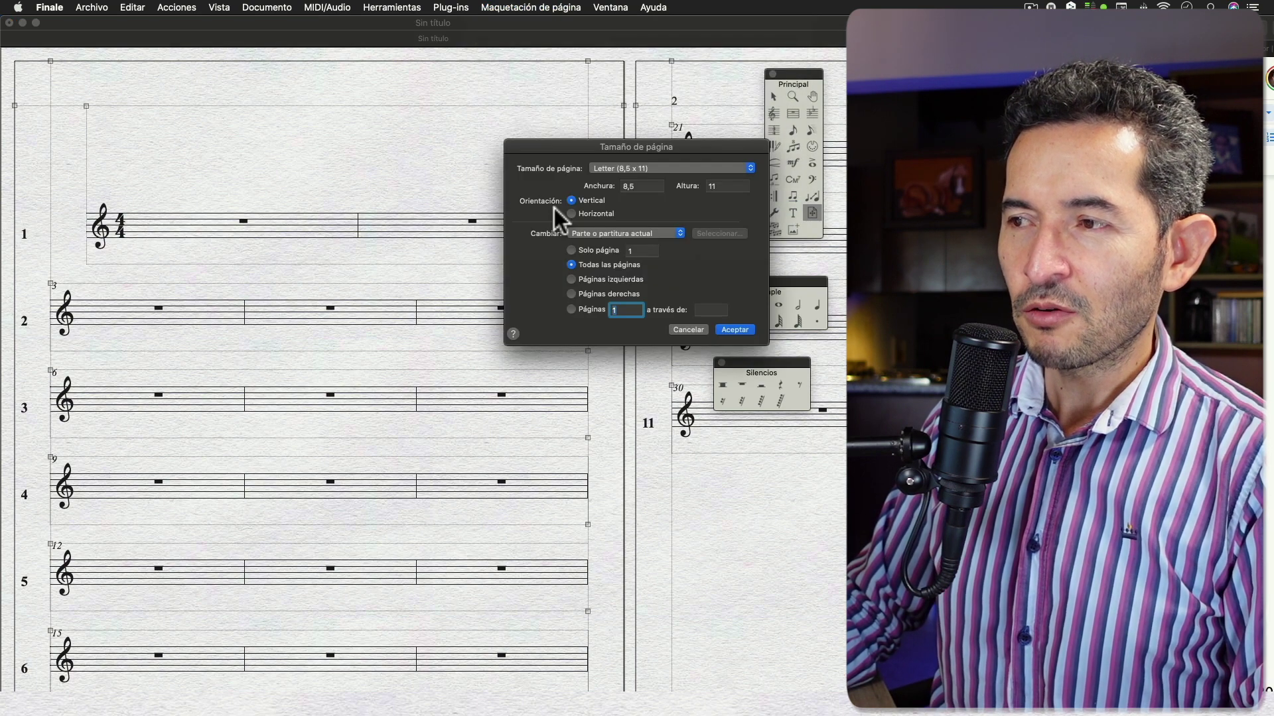
left_click_drag(585, 152, 331, 136)
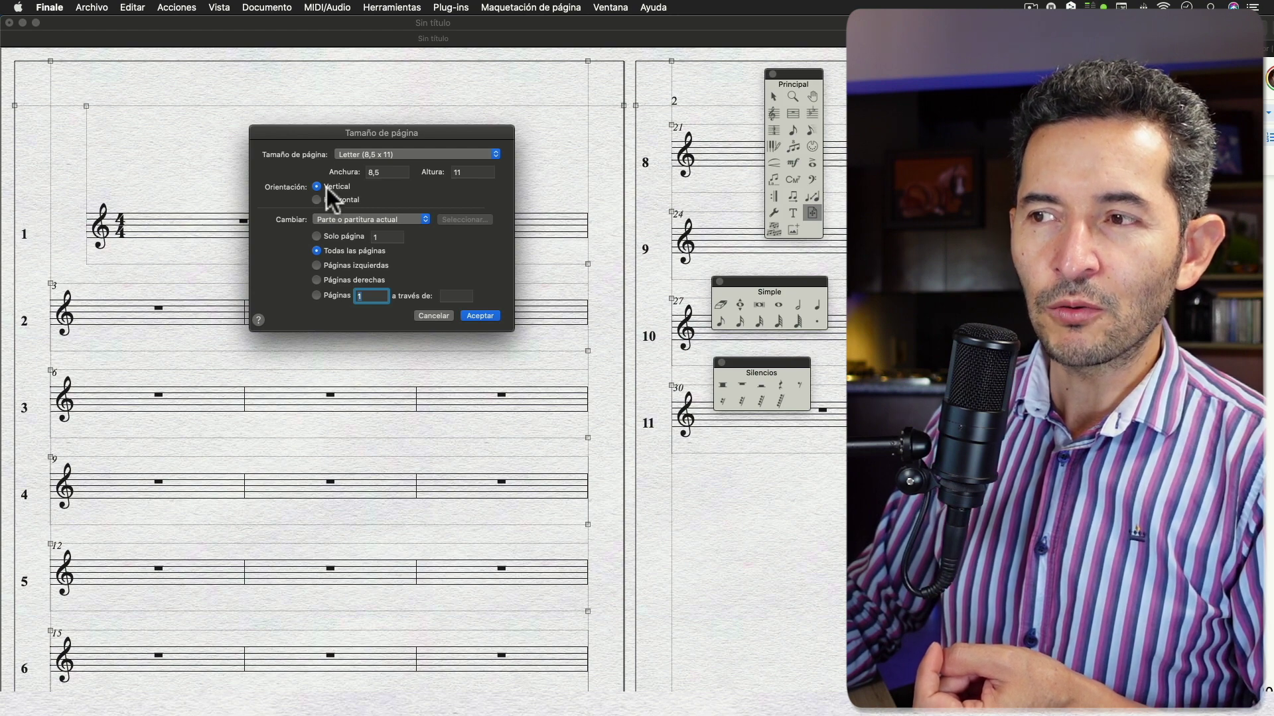
left_click(412, 154)
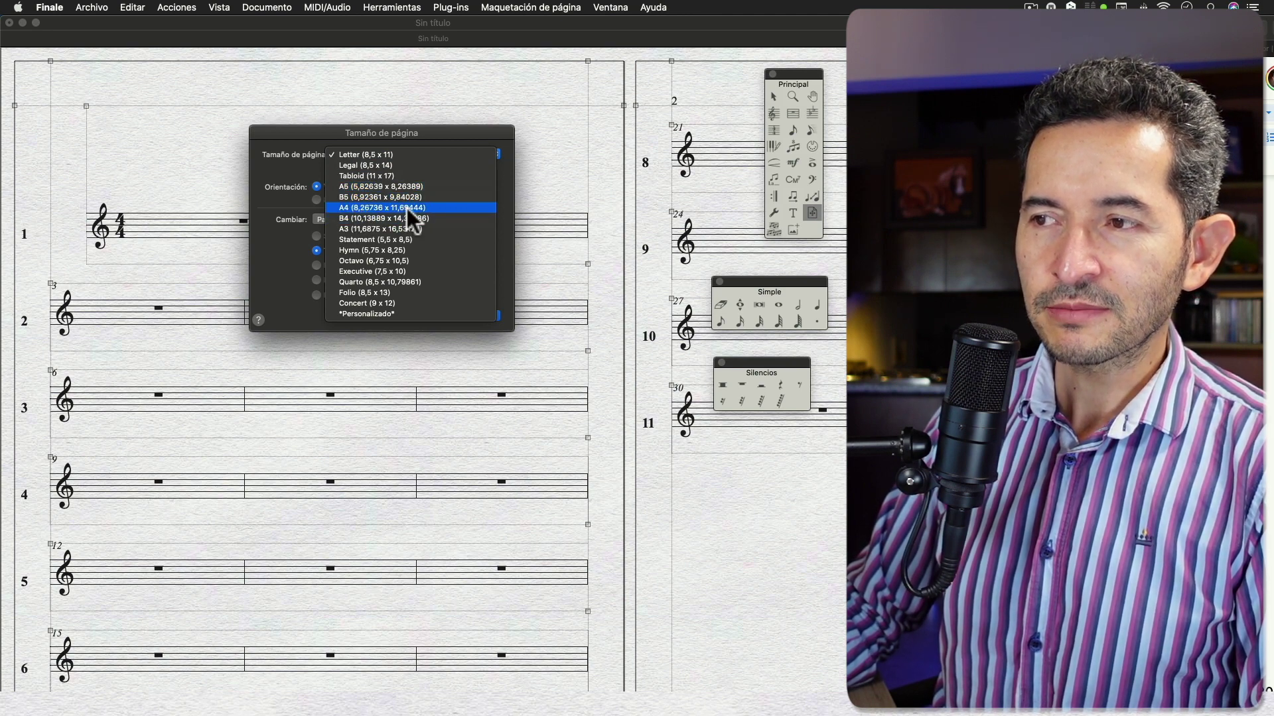
left_click(407, 208)
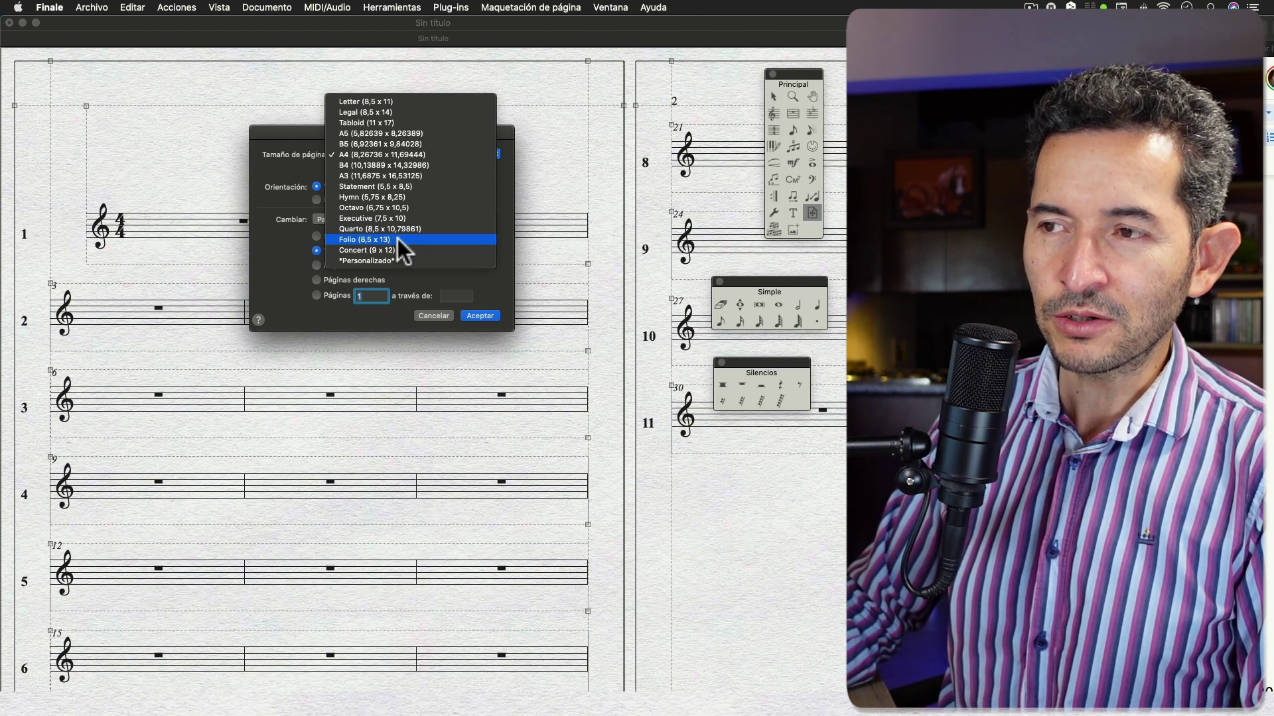
left_click(397, 238)
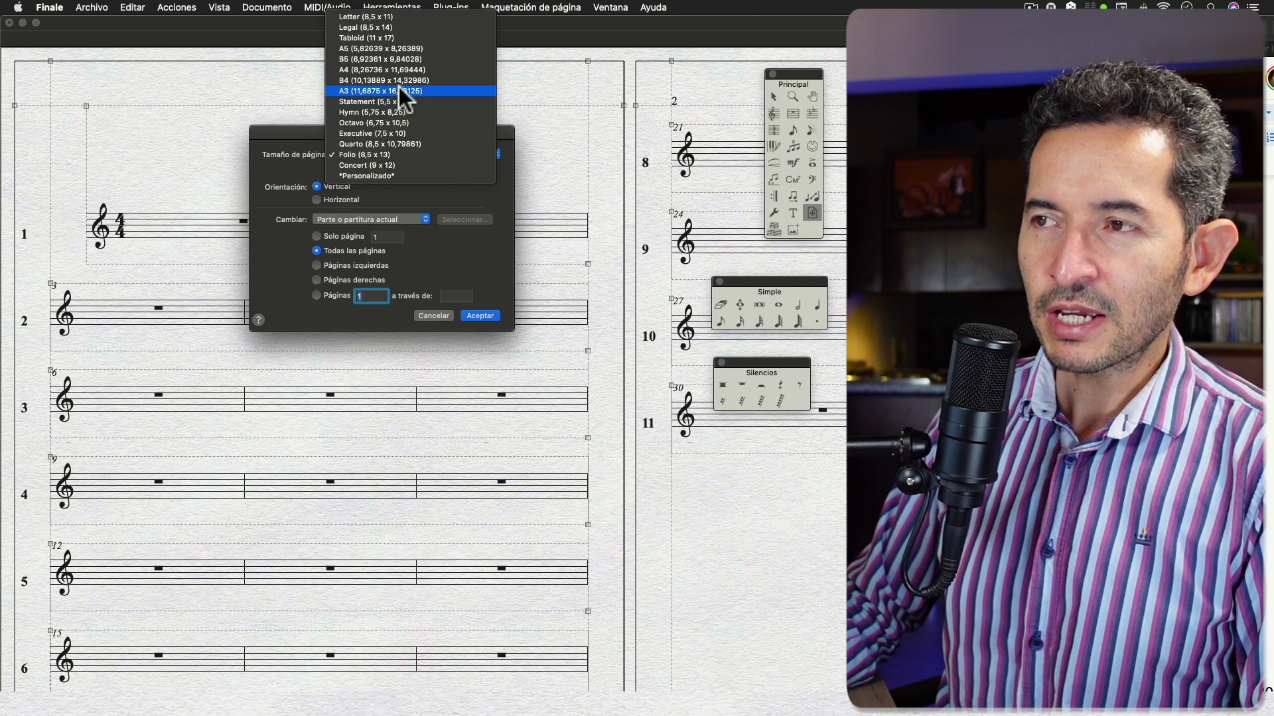
left_click(395, 17)
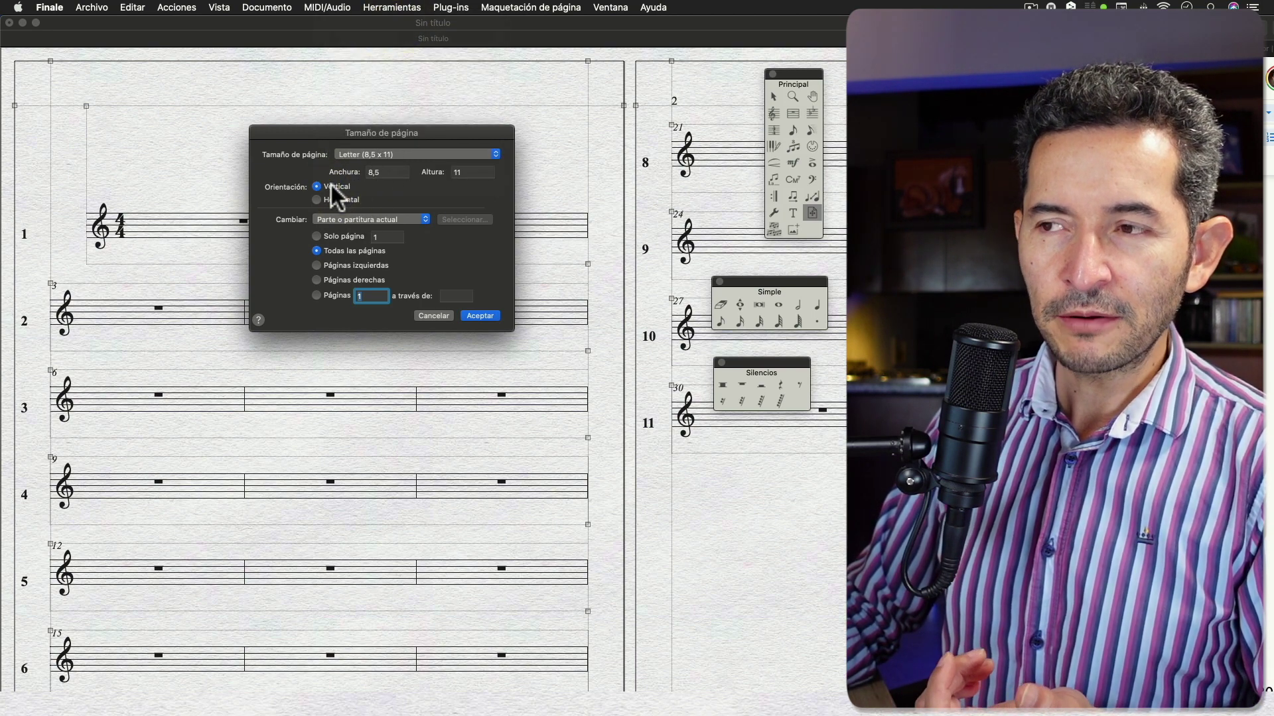
left_click(338, 199)
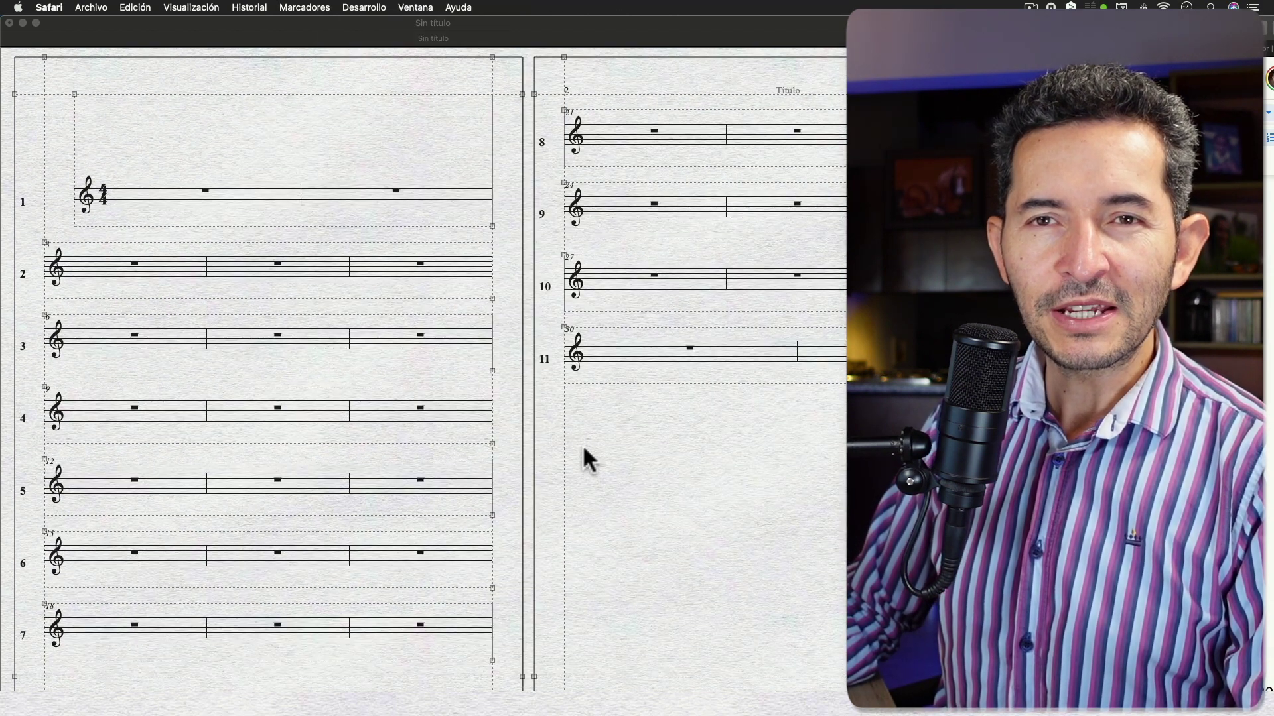
Space the staff systems evenly across all pages, placing 10 systems on each page
scroll(564, 449, "down", 2)
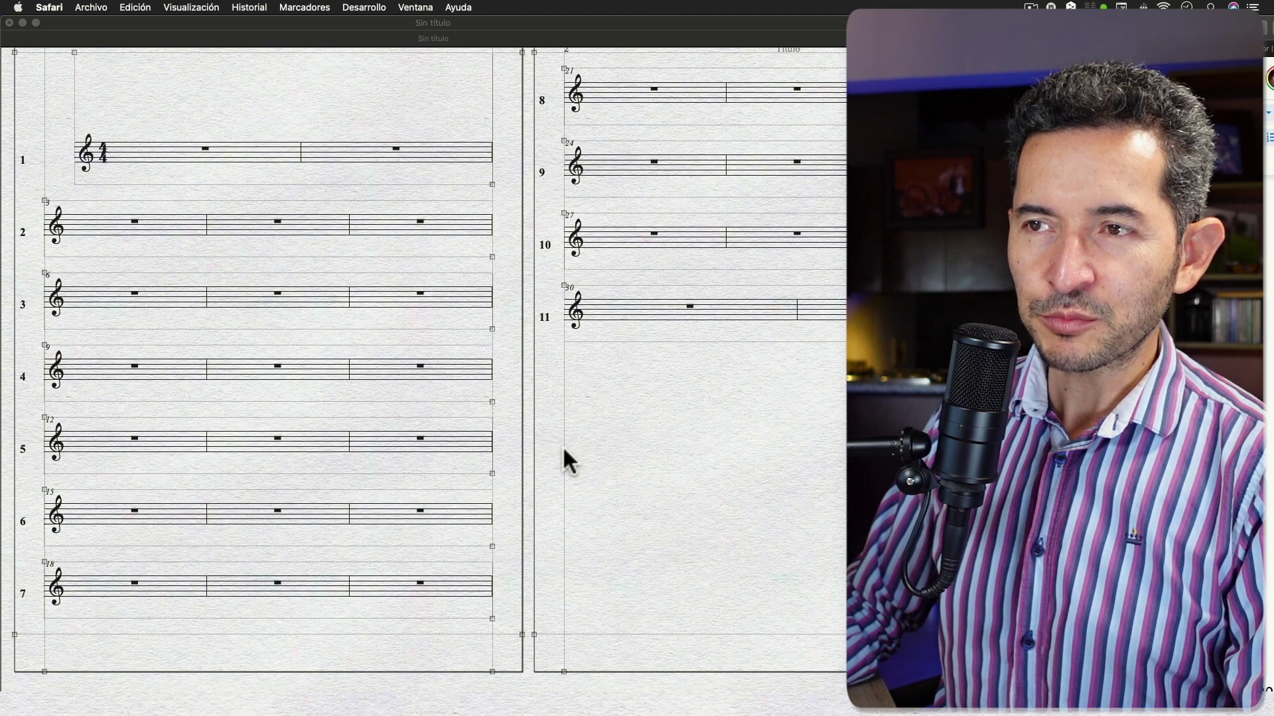
left_click(564, 449)
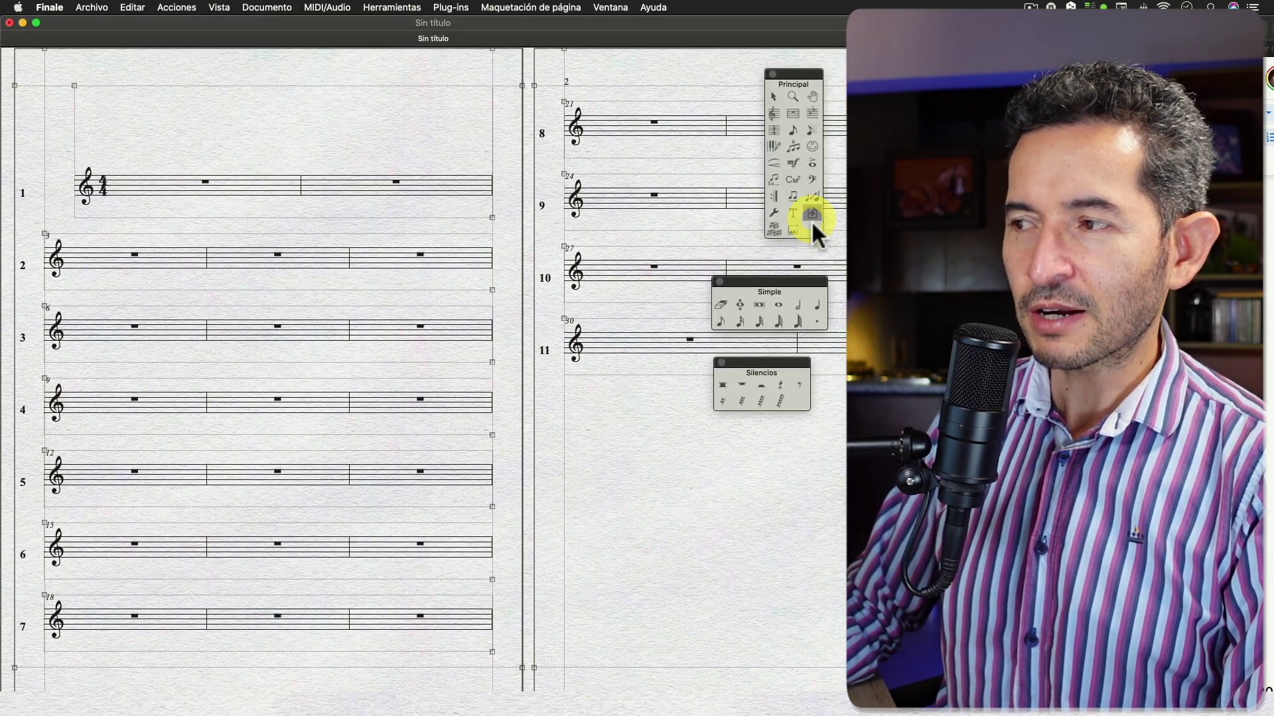
left_click(531, 7)
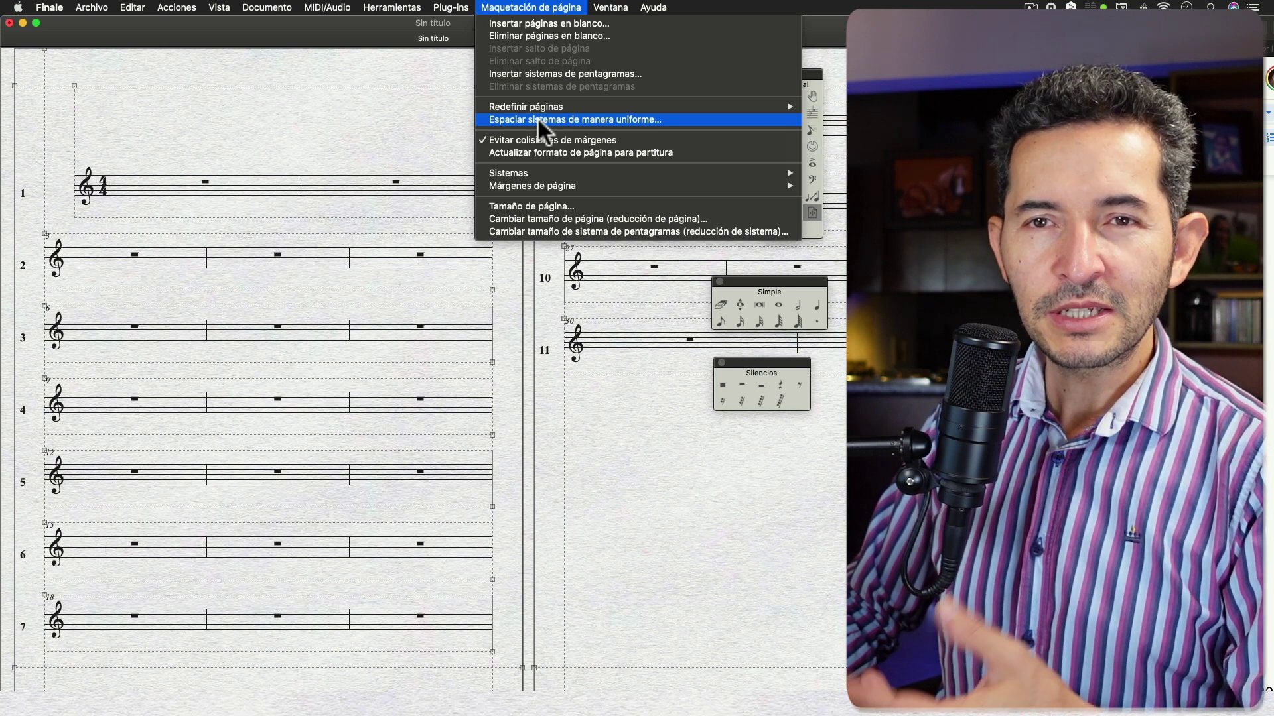
left_click(539, 119)
left_click_drag(574, 152, 408, 154)
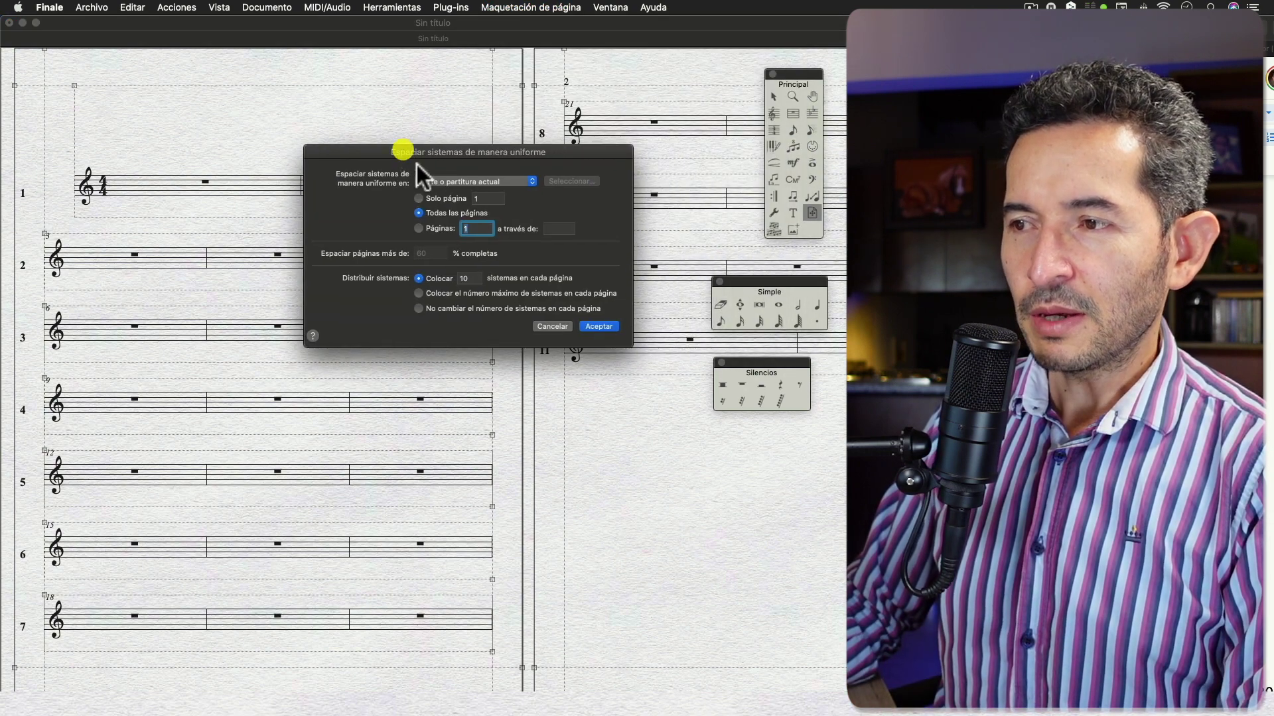
left_click(475, 278)
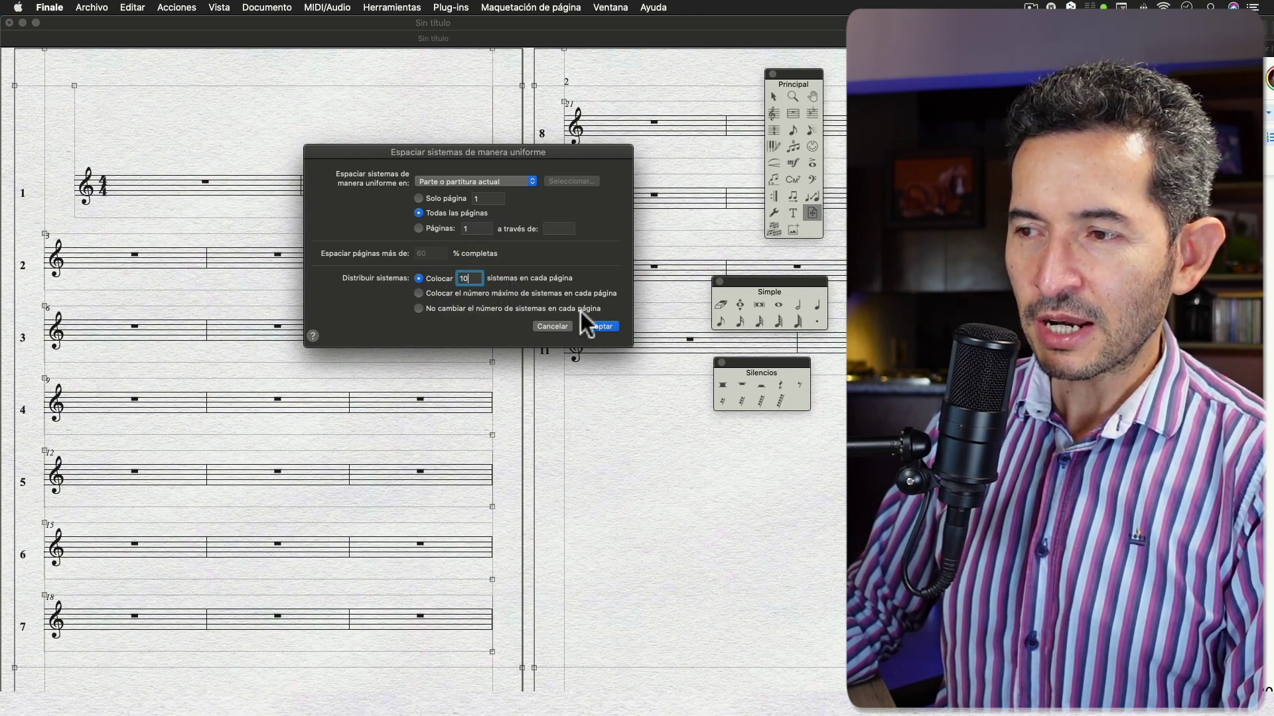
left_click(600, 327)
key("Escape")
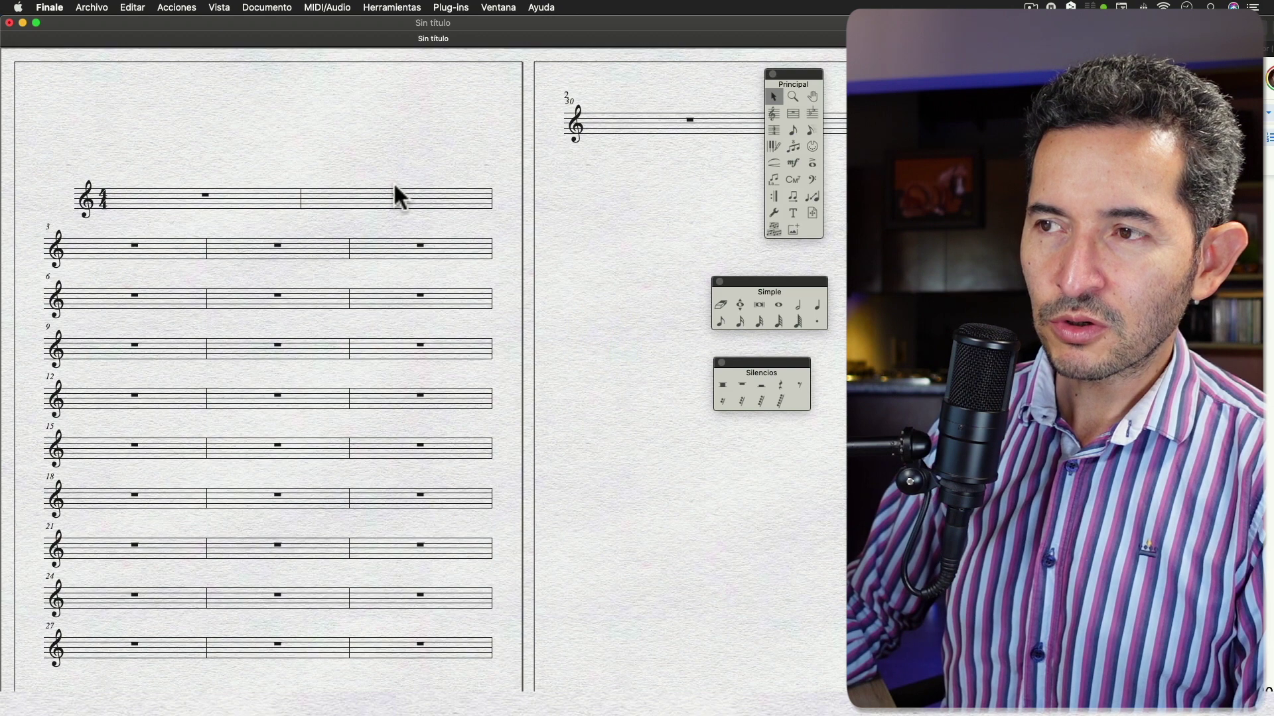
scroll(393, 185, "down", 2)
scroll(395, 185, "up", 3)
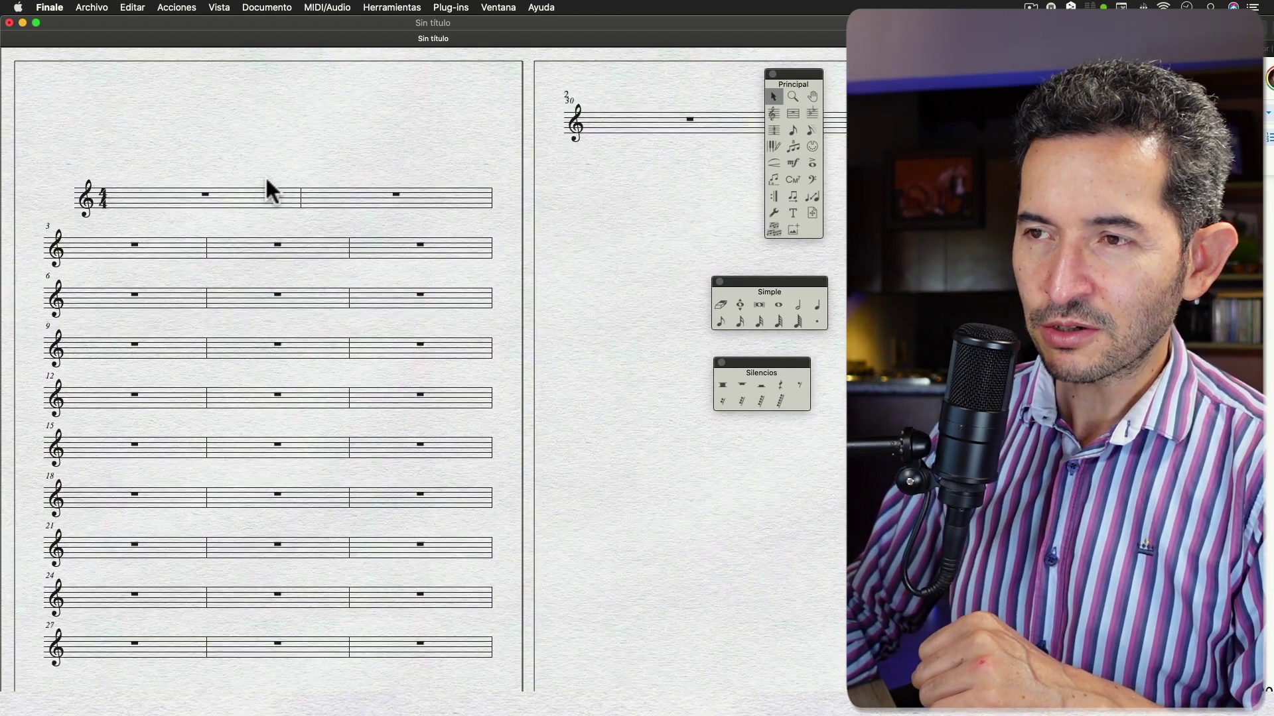
Lower the first system's top margin and align its left edge with the page's left margin, removing the indent
key("super+alt+l")
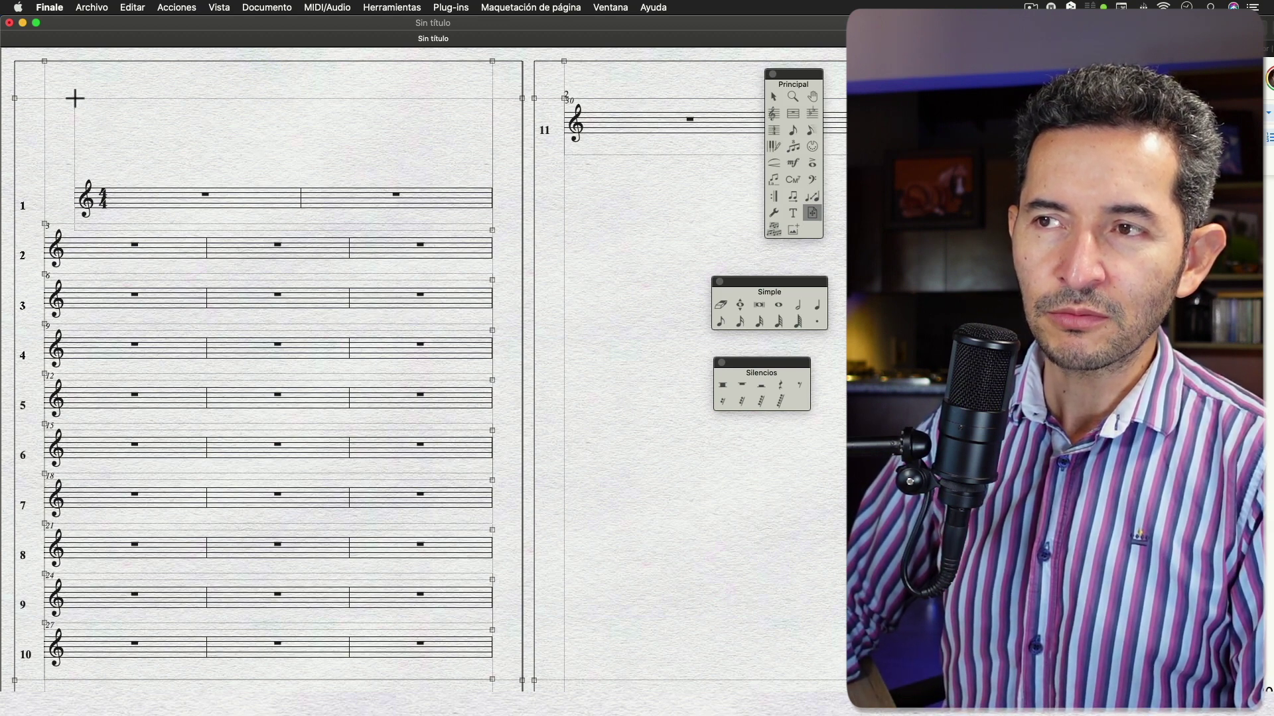
left_click_drag(74, 100, 73, 141)
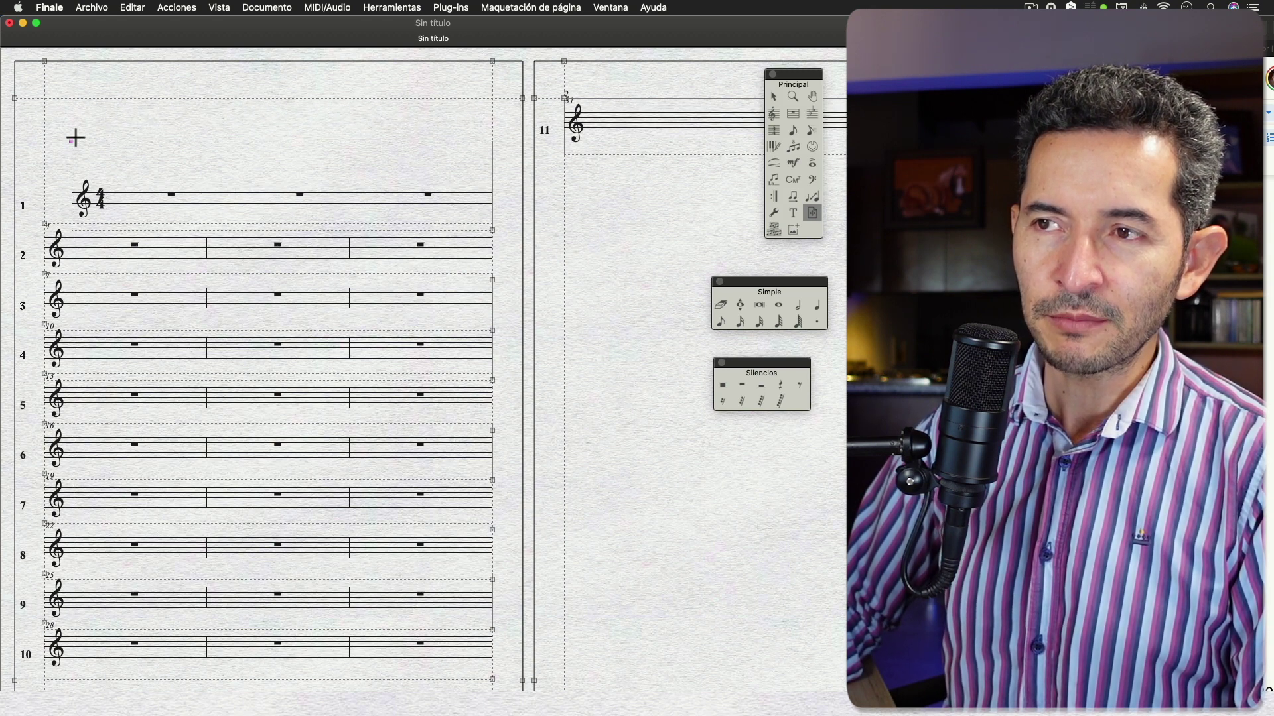
left_click_drag(73, 140, 46, 141)
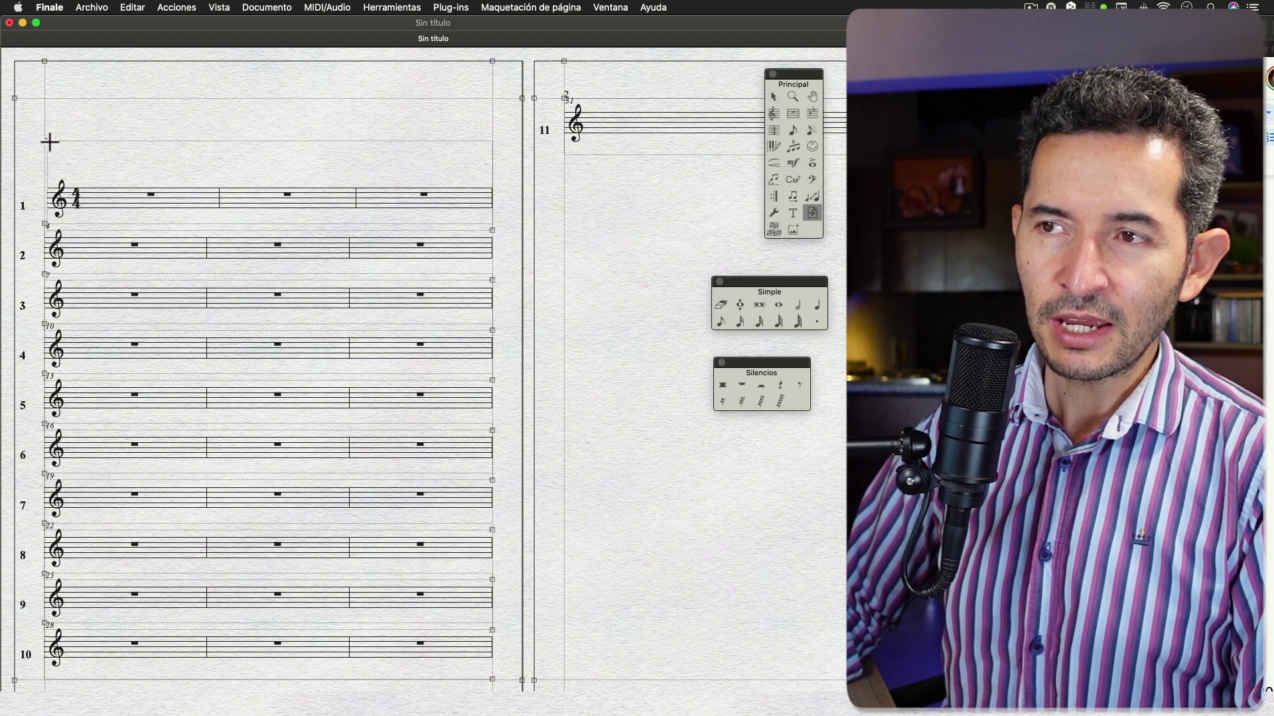
left_click(45, 142)
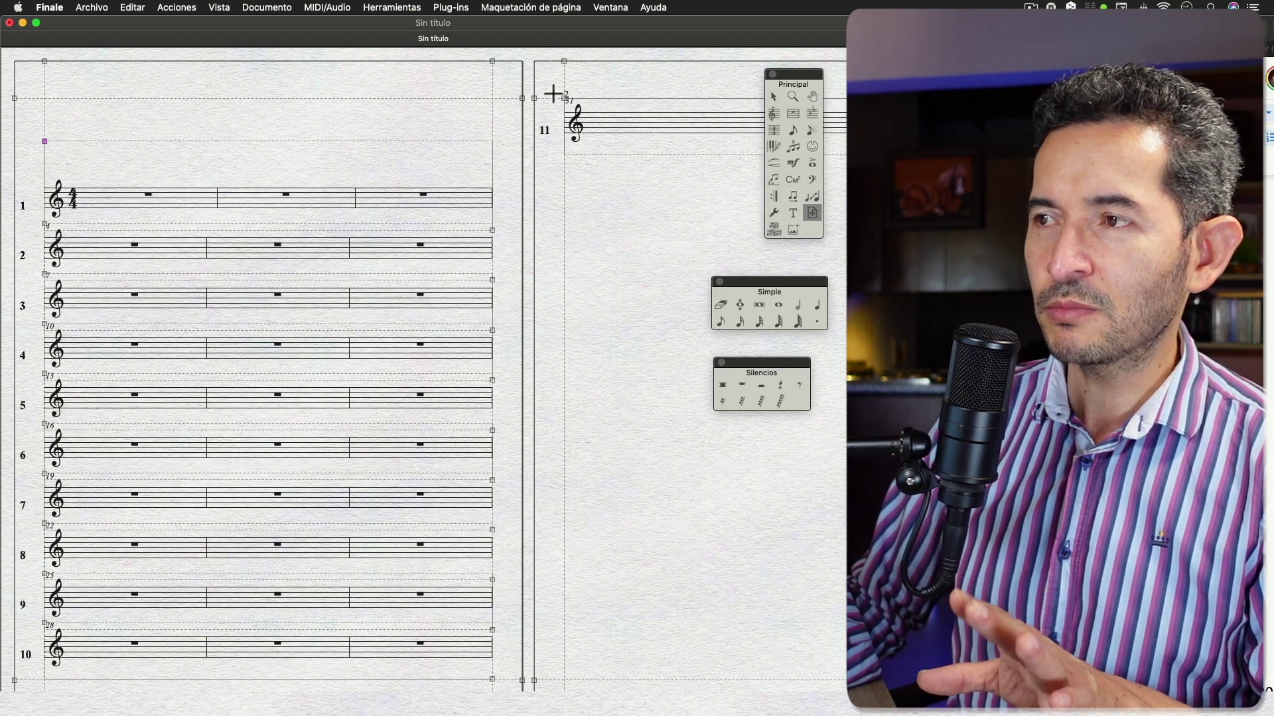
Redistribute the systems evenly on all pages, again with 10 per page, to fit the adjusted first system
left_click(542, 8)
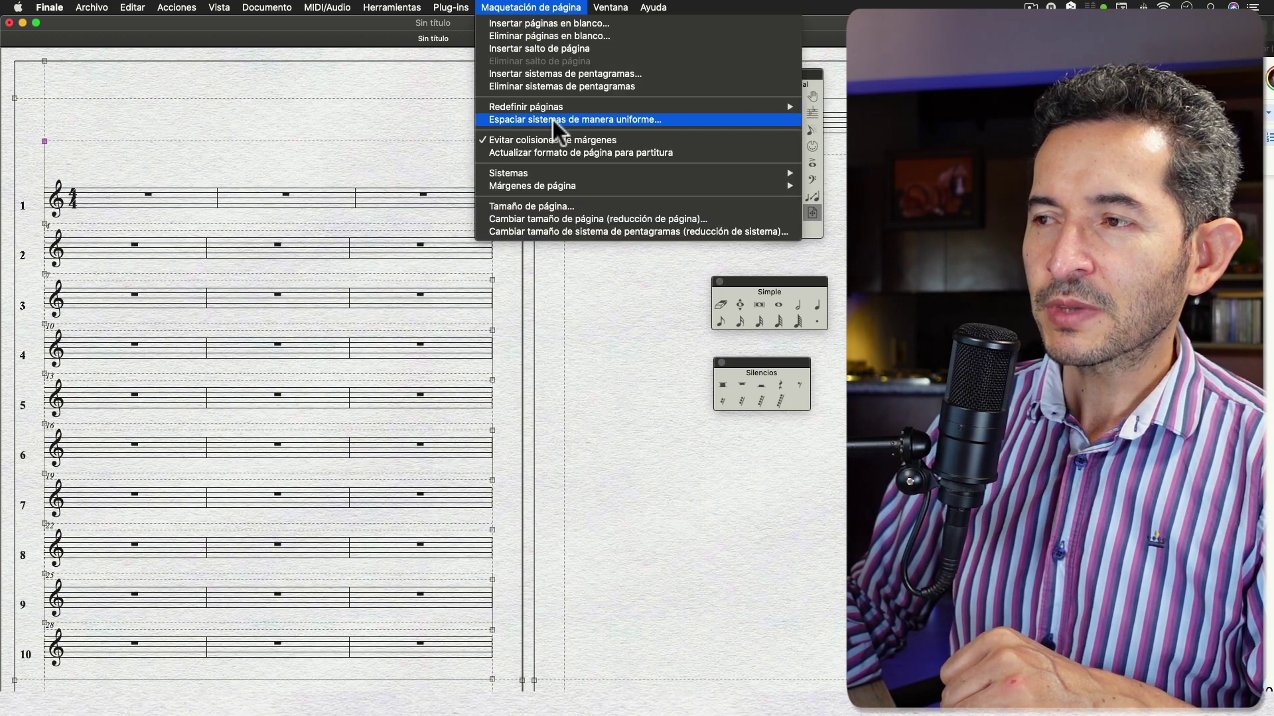
left_click(583, 122)
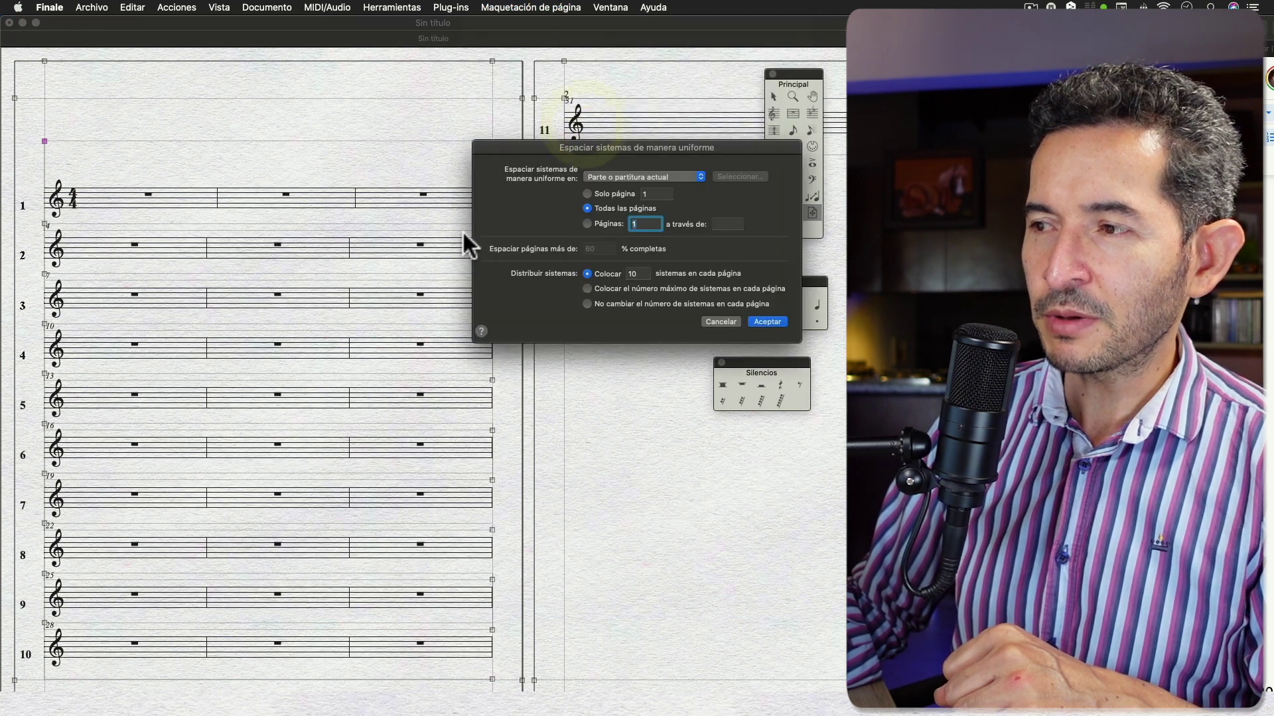
left_click(767, 322)
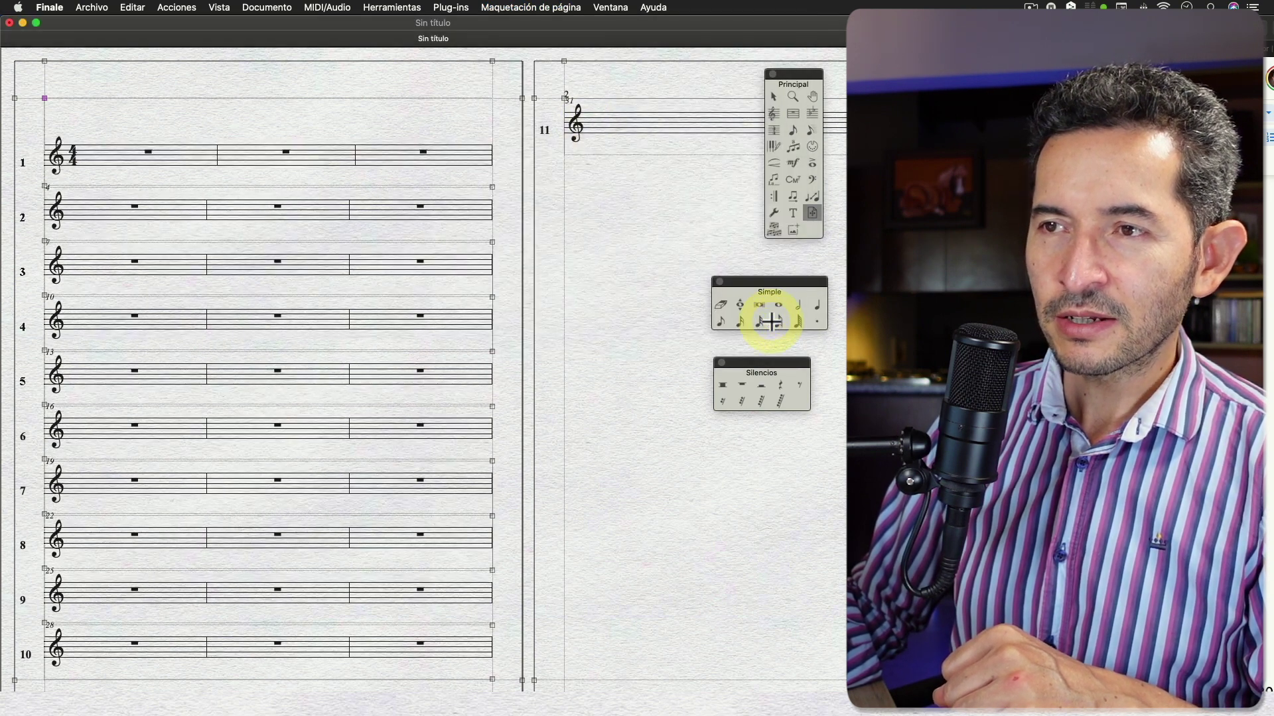
Apply the second system's margins and system distance to systems 1 through 11
left_click(774, 96)
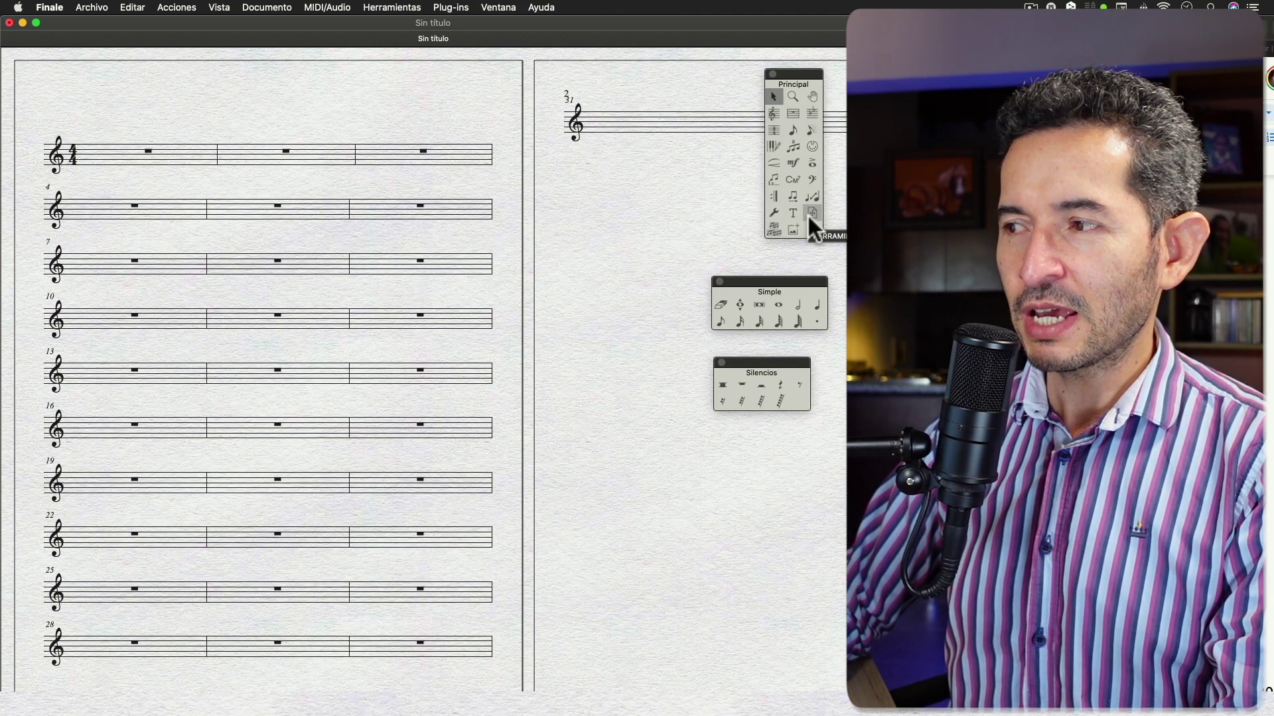
left_click(812, 213)
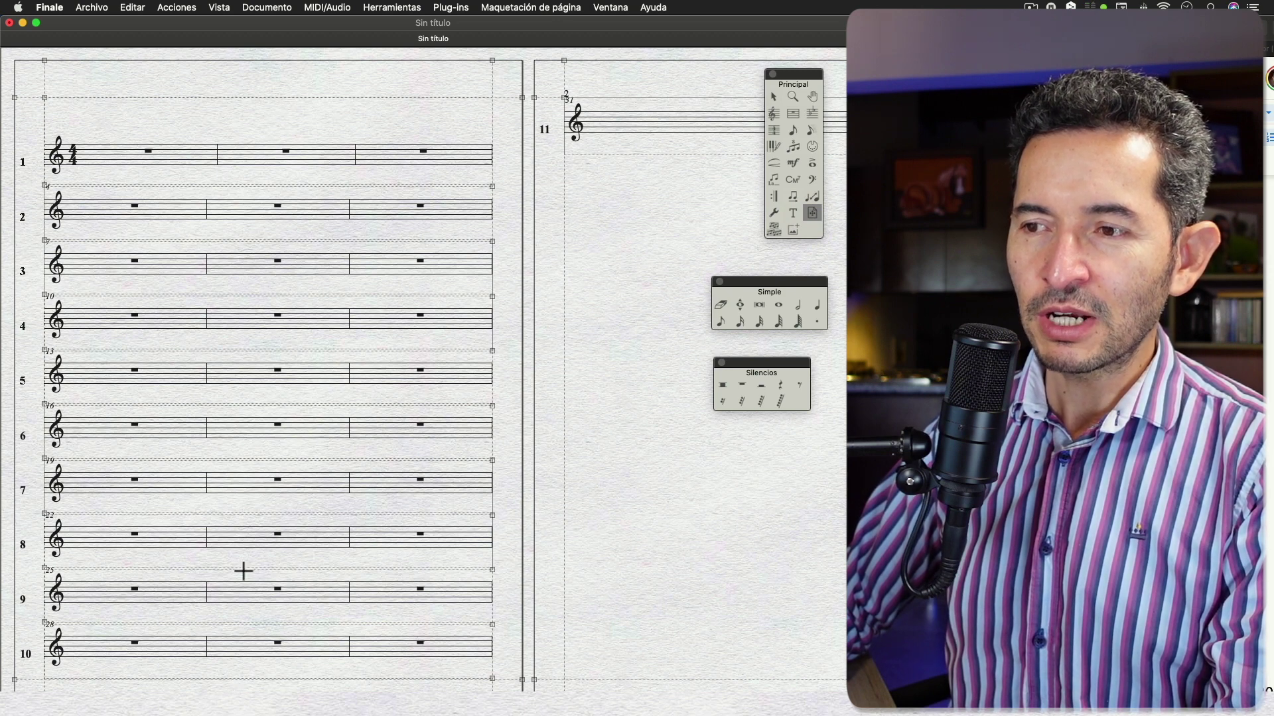
right_click(43, 185)
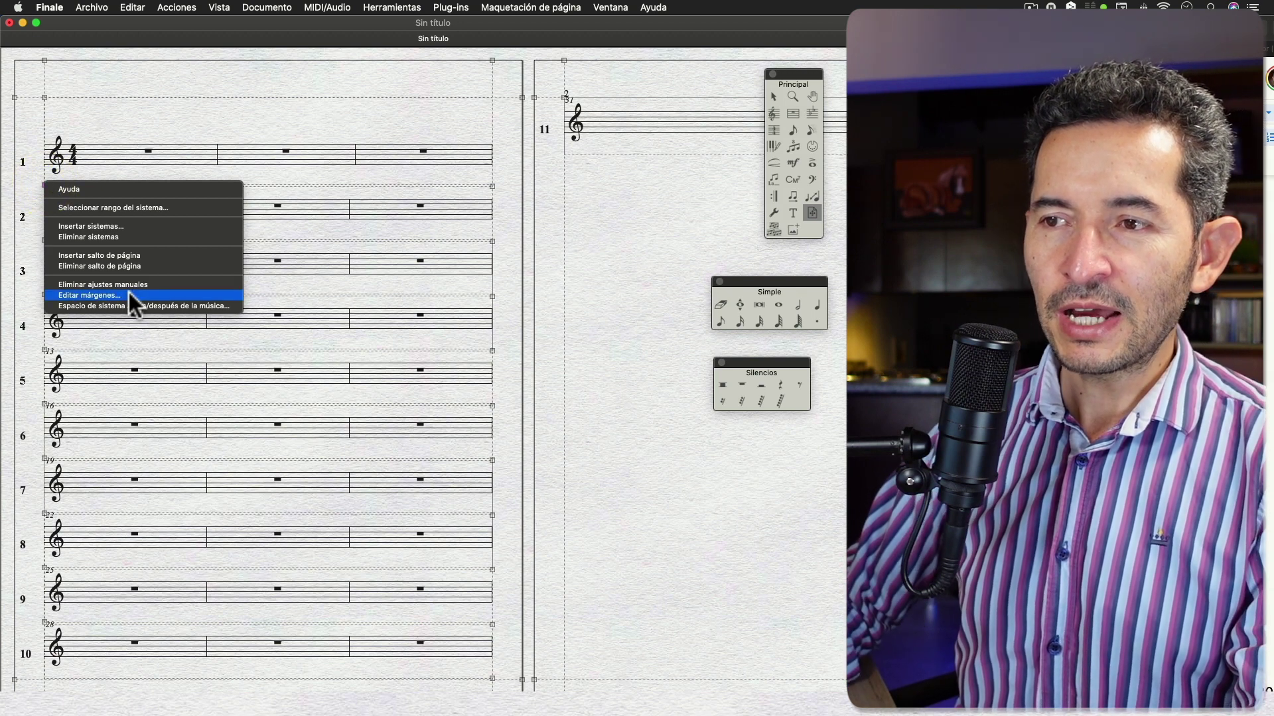
left_click(128, 295)
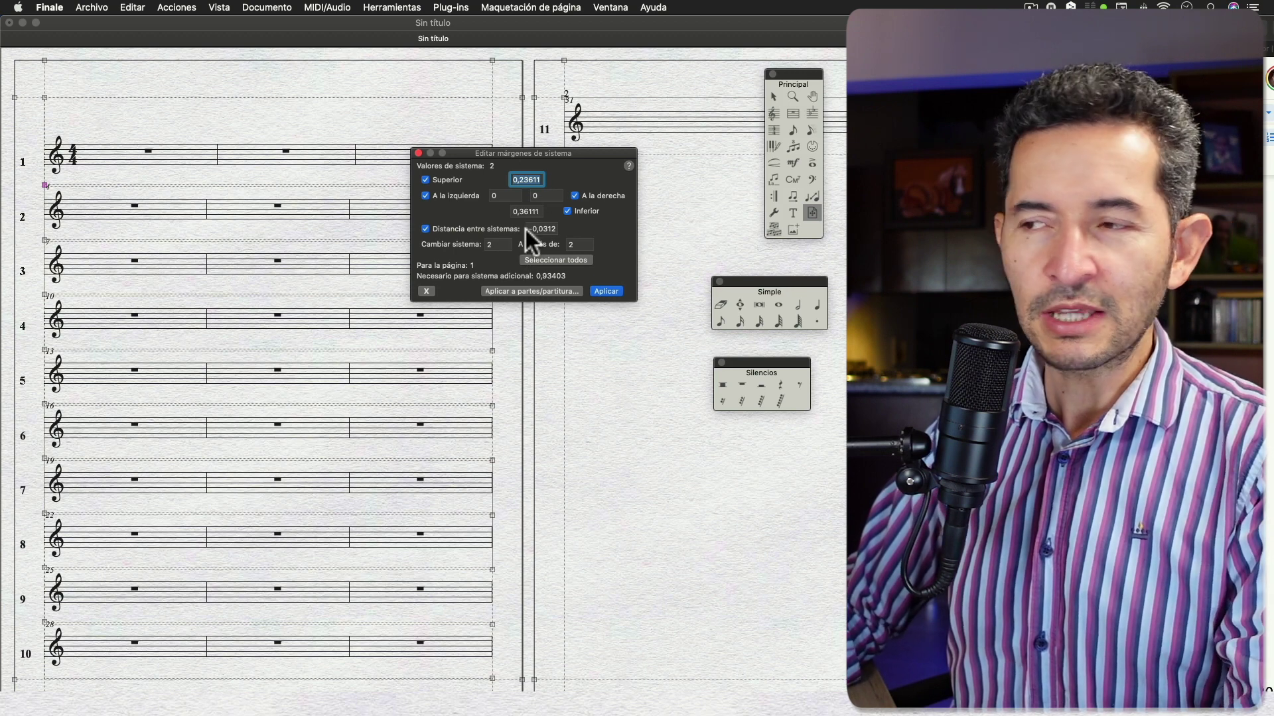
left_click(490, 244)
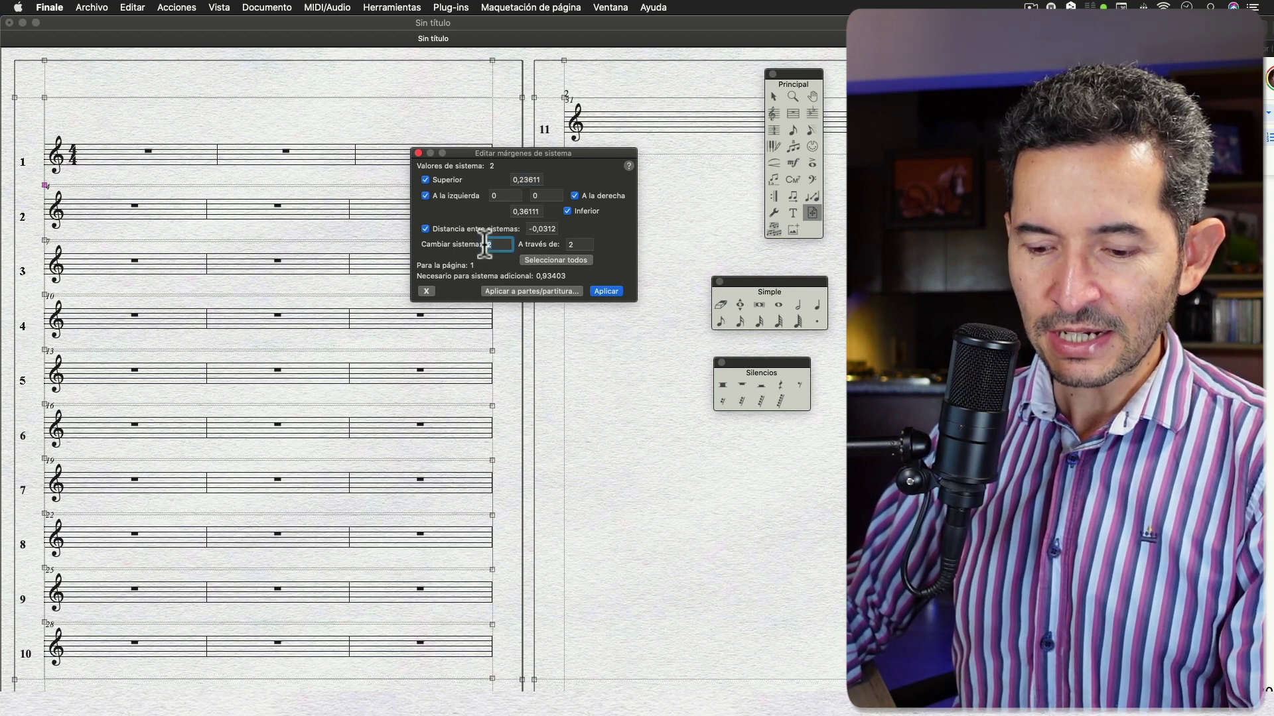
type("1")
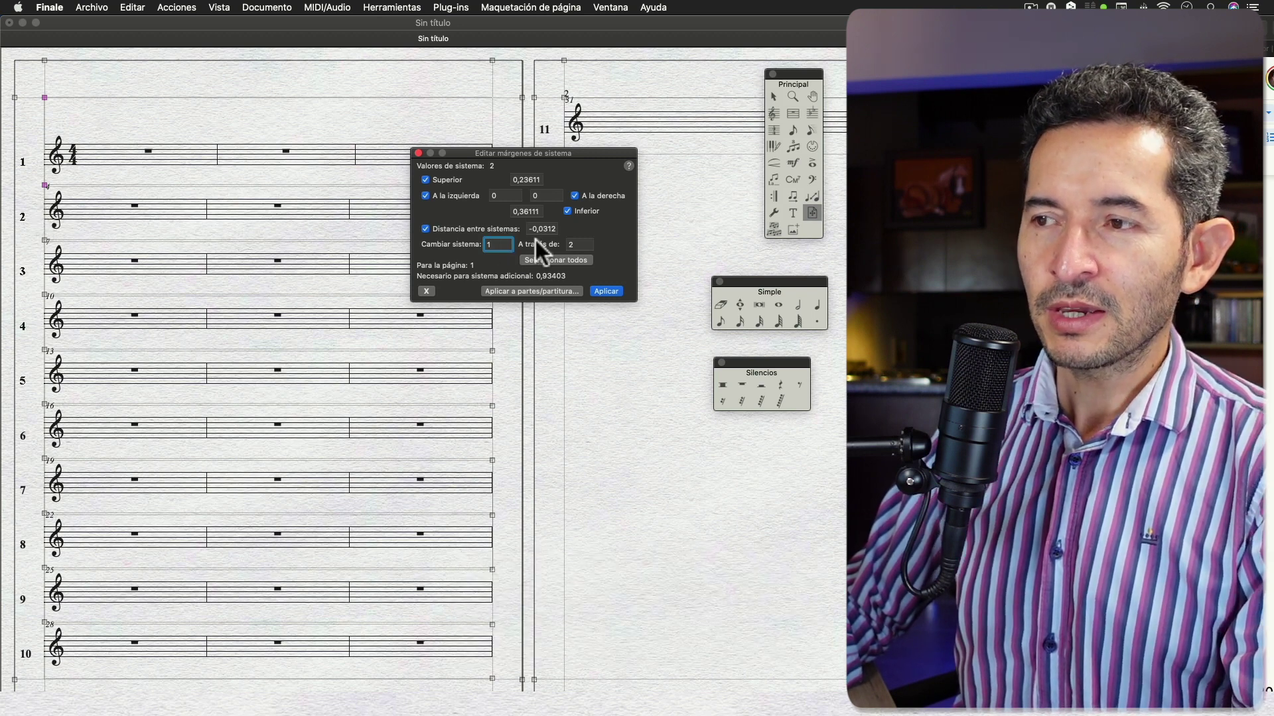
left_click(565, 244)
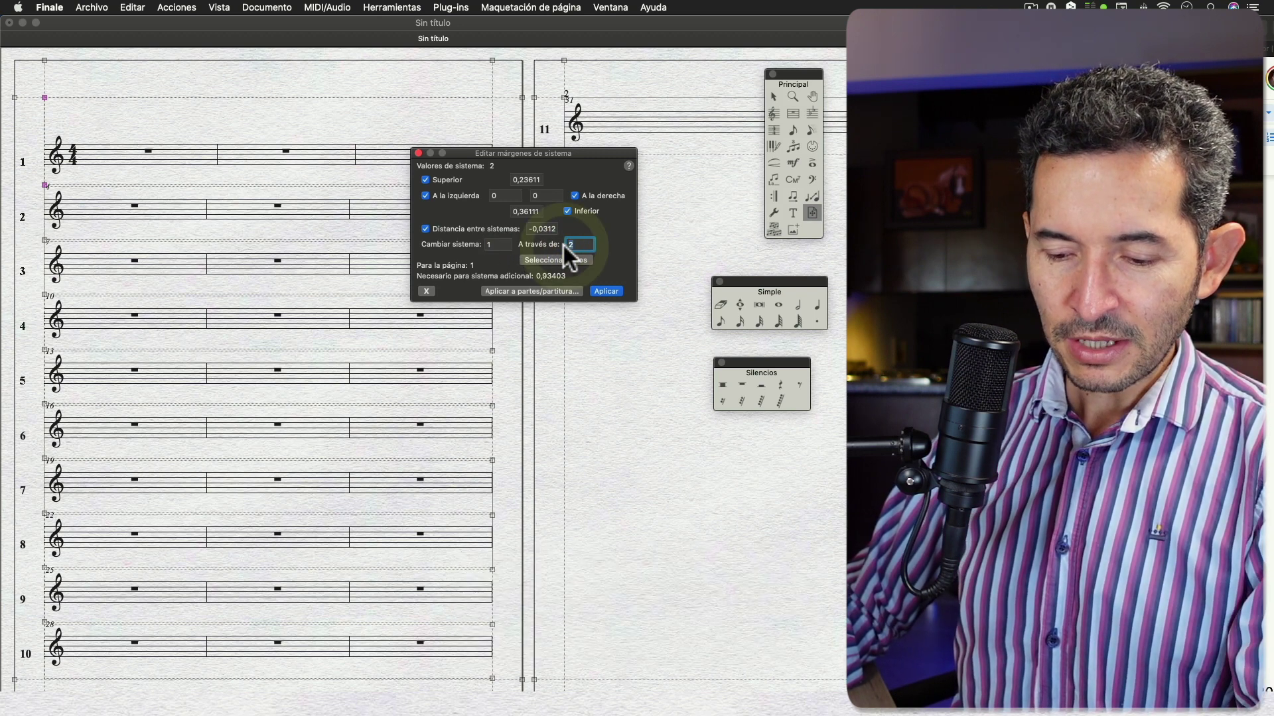
type("20")
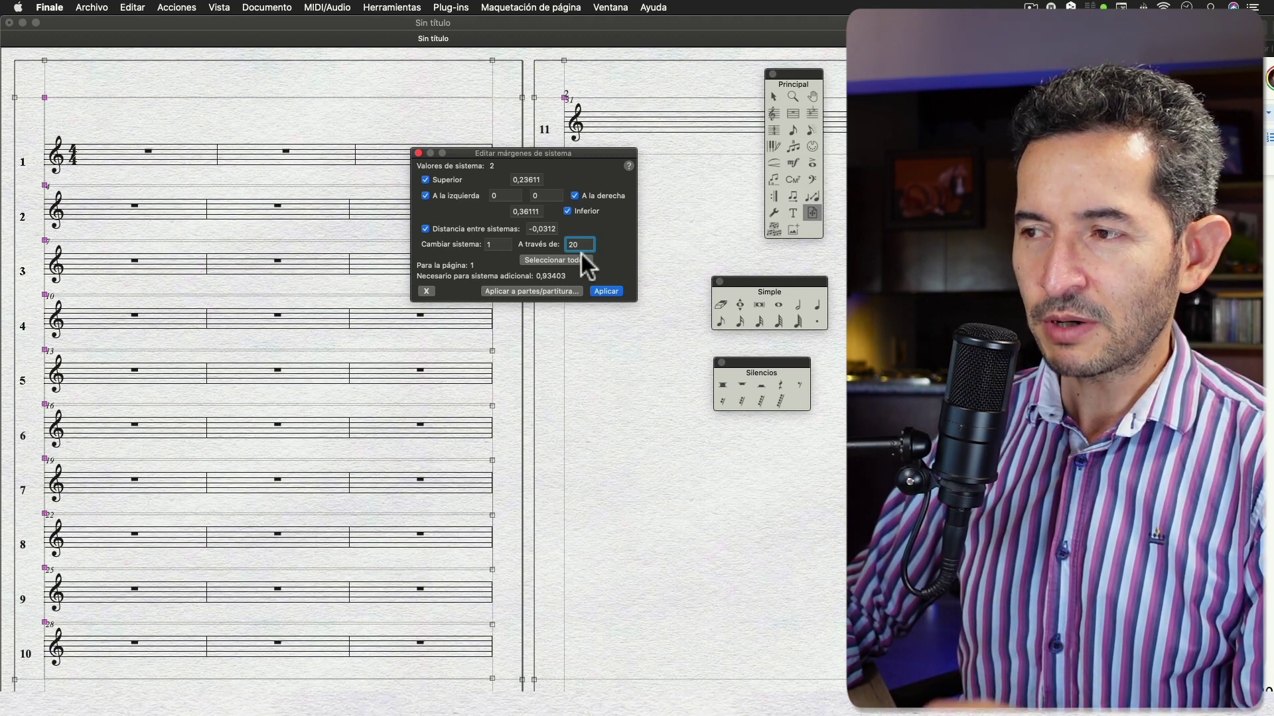
double_click(554, 244)
type("11")
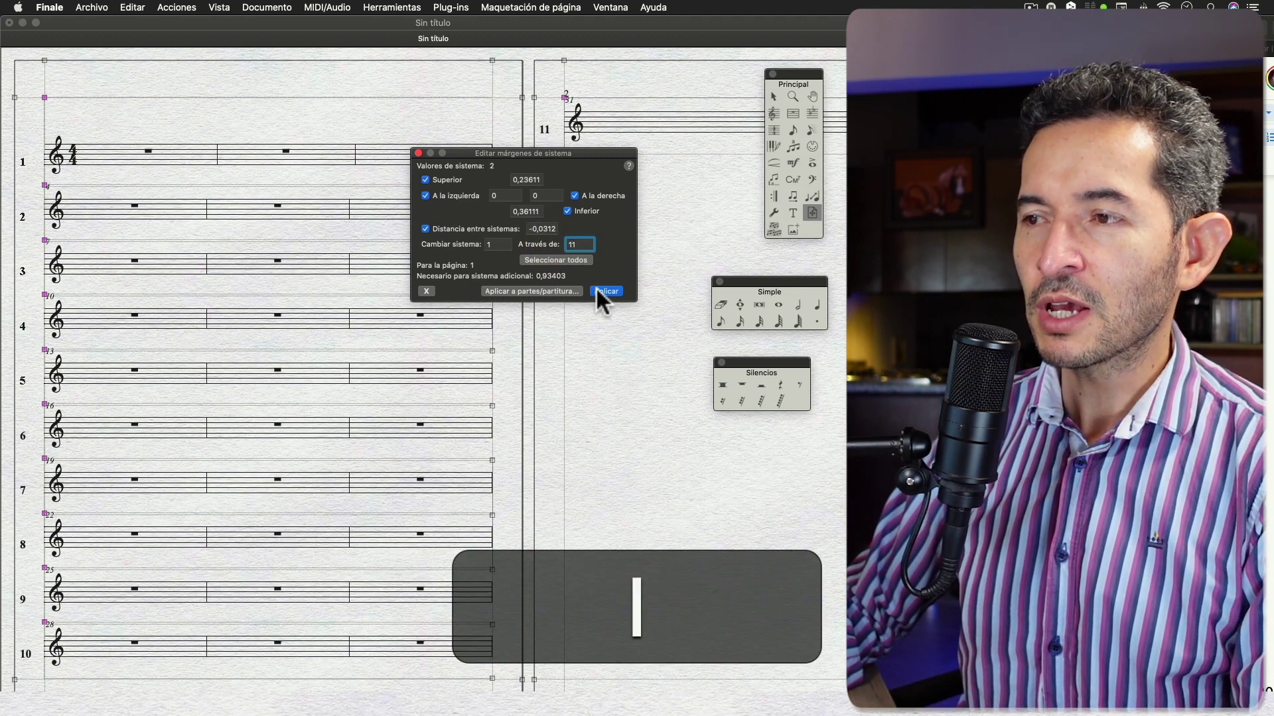
left_click(598, 290)
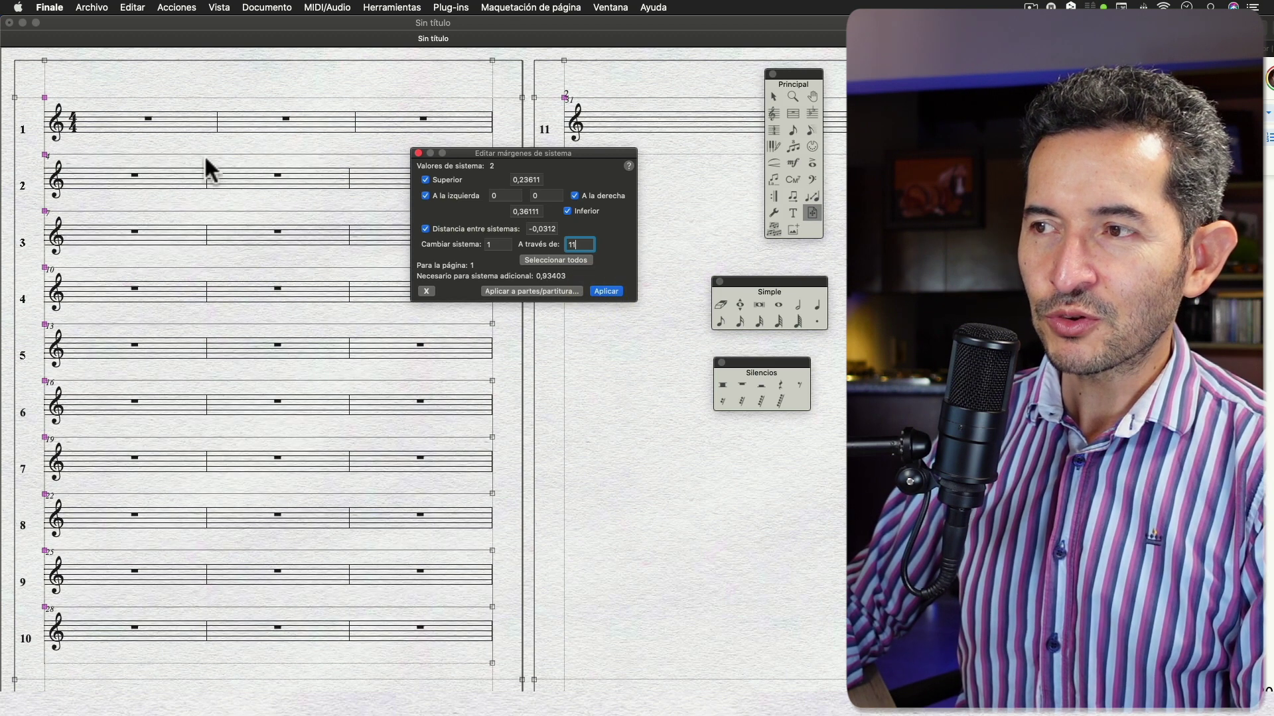
left_click(419, 153)
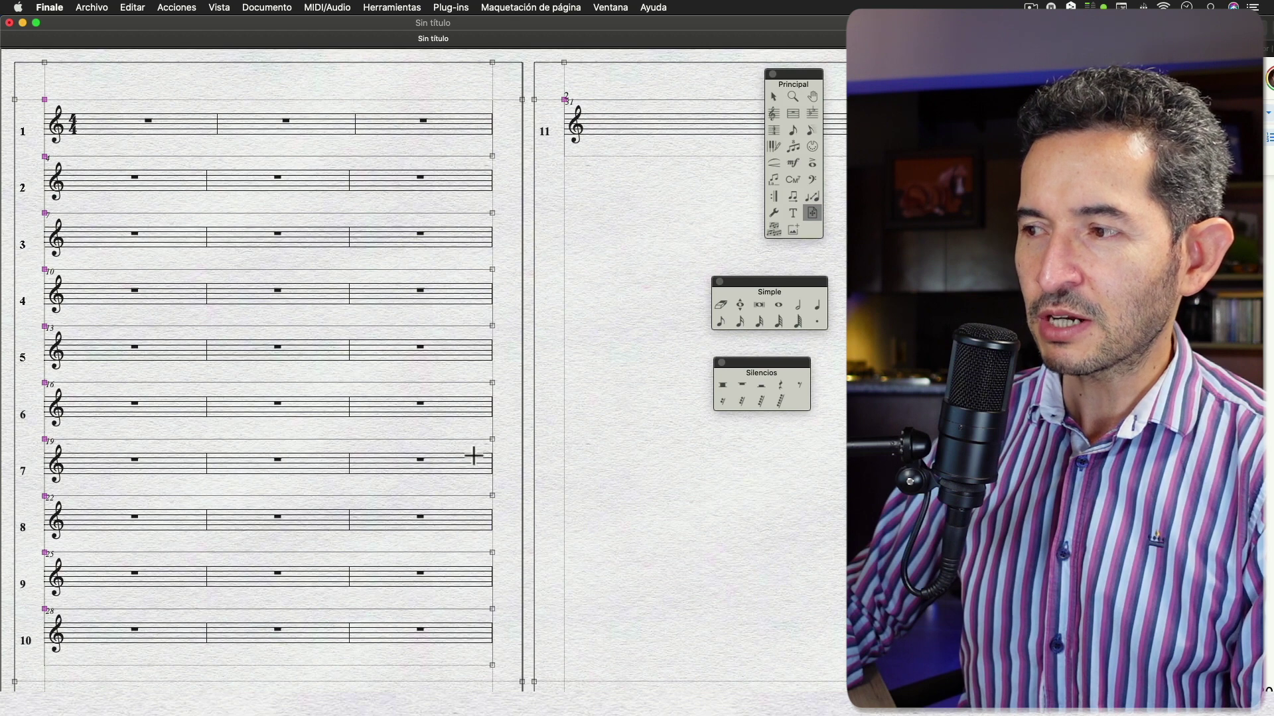
key("Escape")
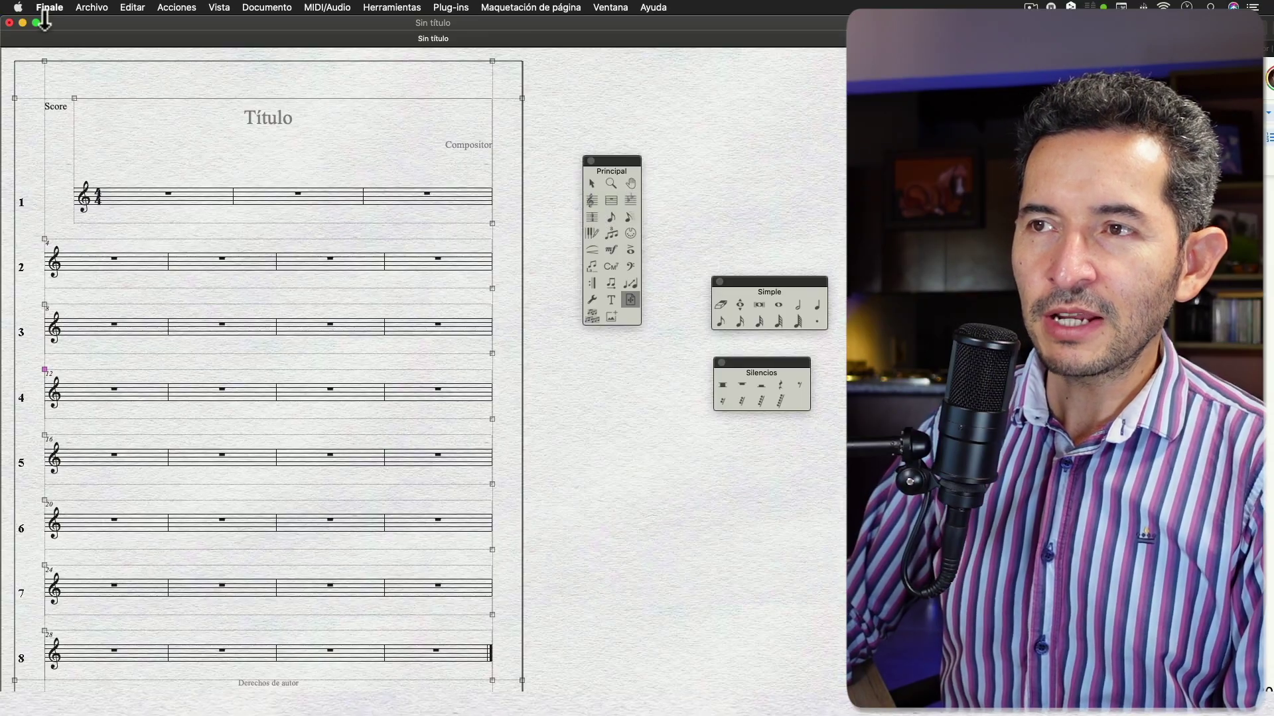
Create a new document with the setup assistant, using the Finale Maestro style, a Piano instrument and the default score settings
left_click(48, 8)
mouse_move(106, 36)
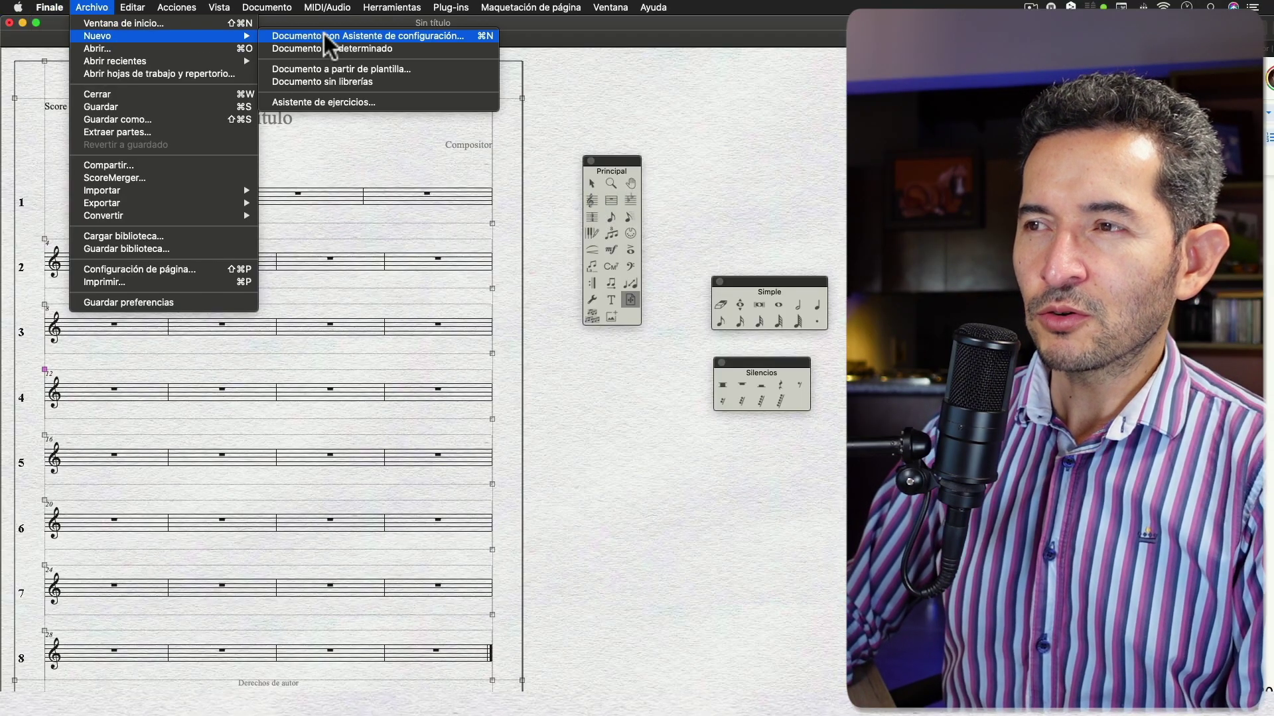
left_click(342, 37)
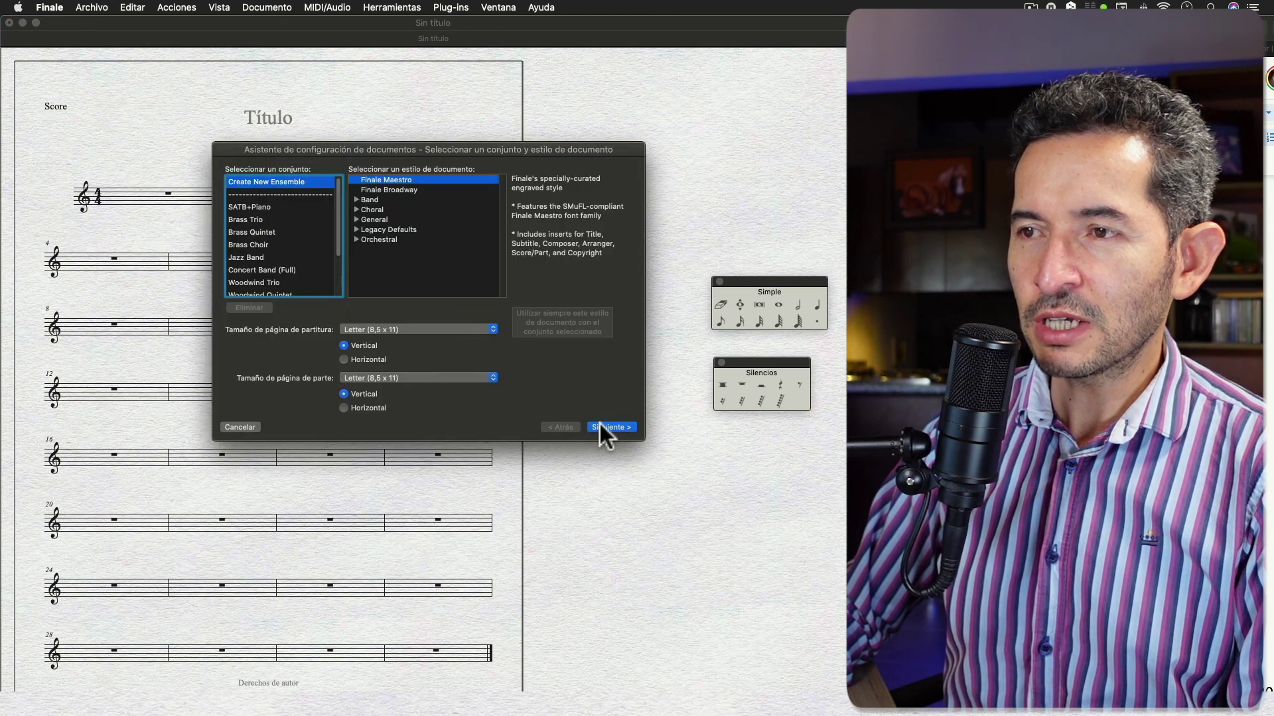
left_click(601, 426)
left_click(245, 200)
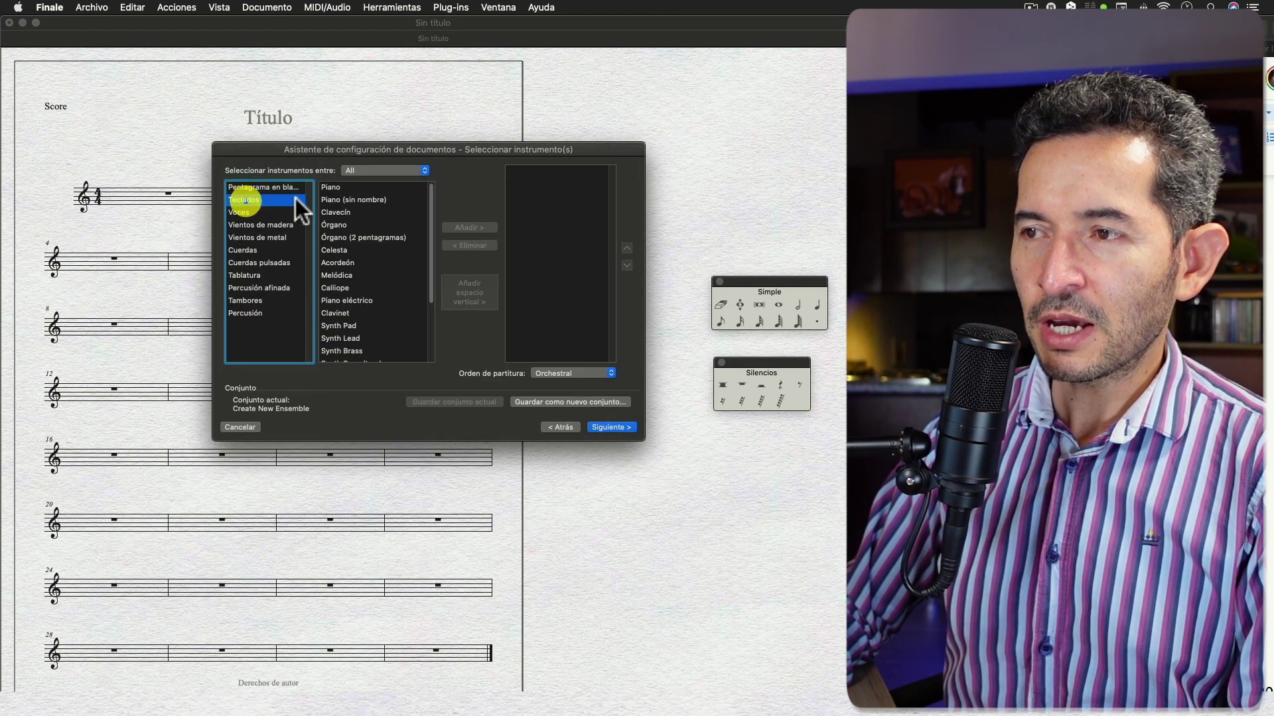
double_click(358, 188)
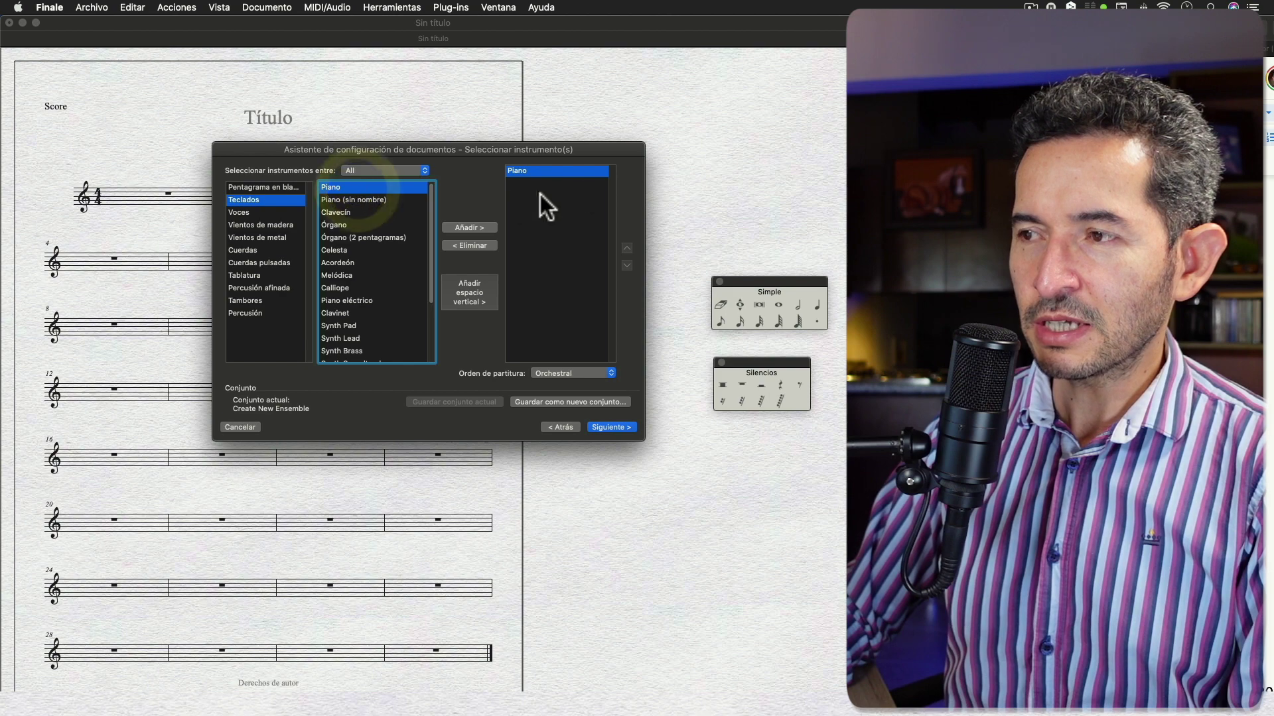
left_click(597, 428)
left_click(612, 428)
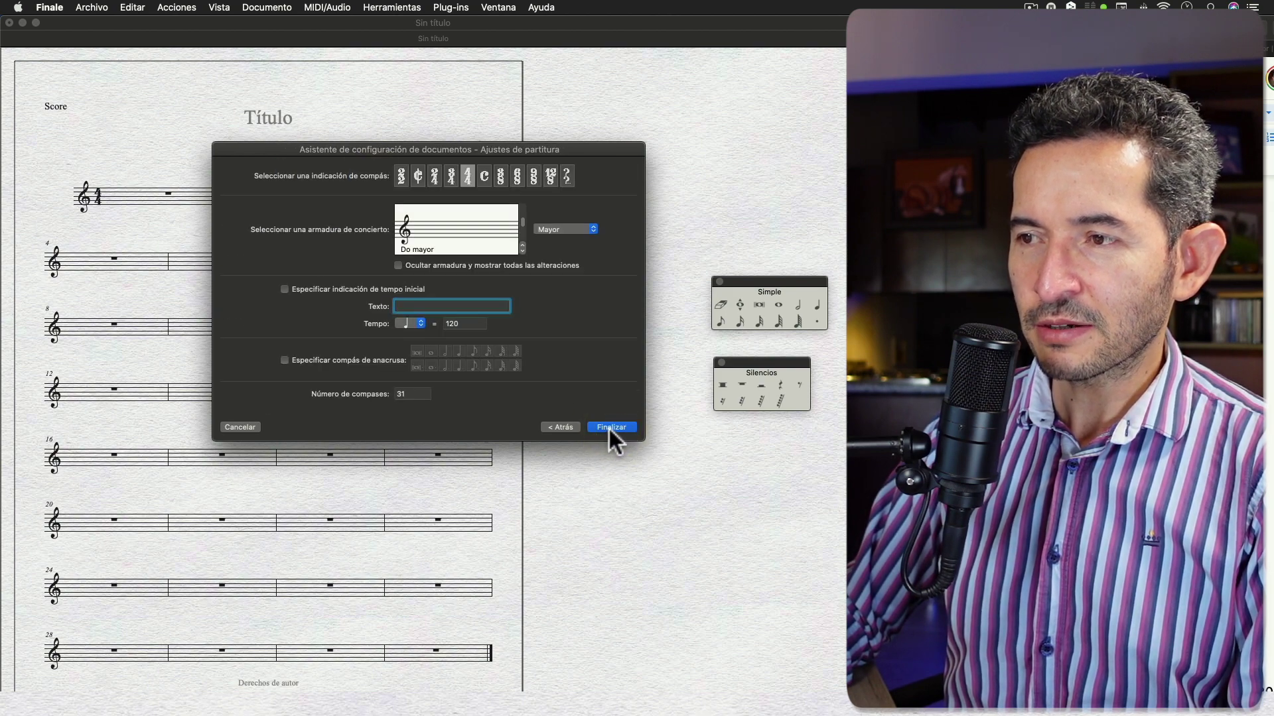
key("Return")
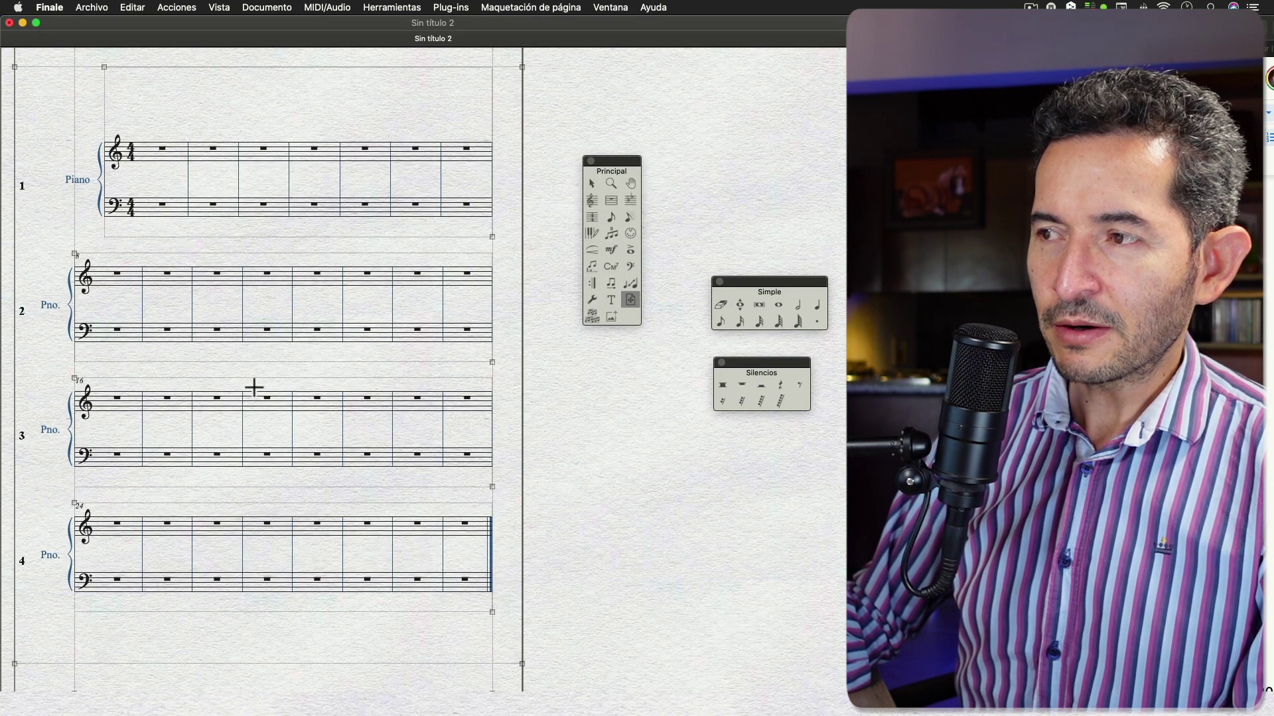
Lock the piano score's layout at 2 measures per system for all measures
left_click(176, 8)
left_click(212, 69)
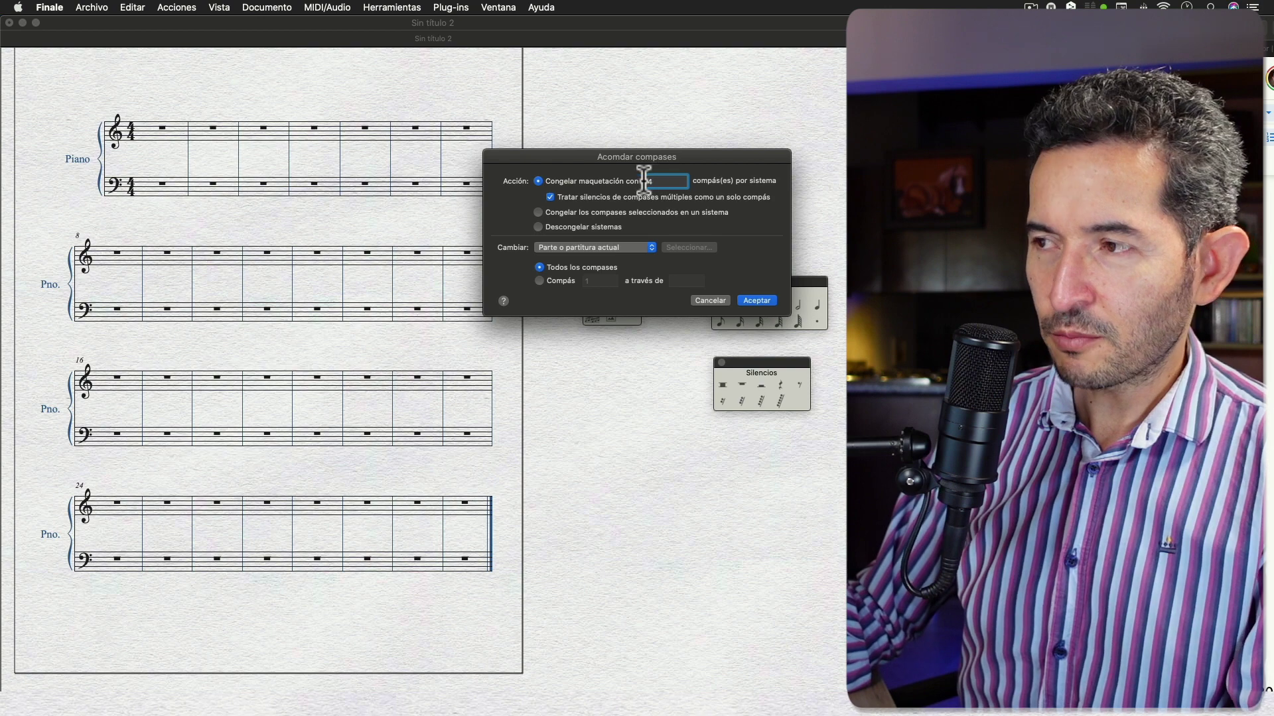
double_click(649, 181)
type("2")
left_click(763, 302)
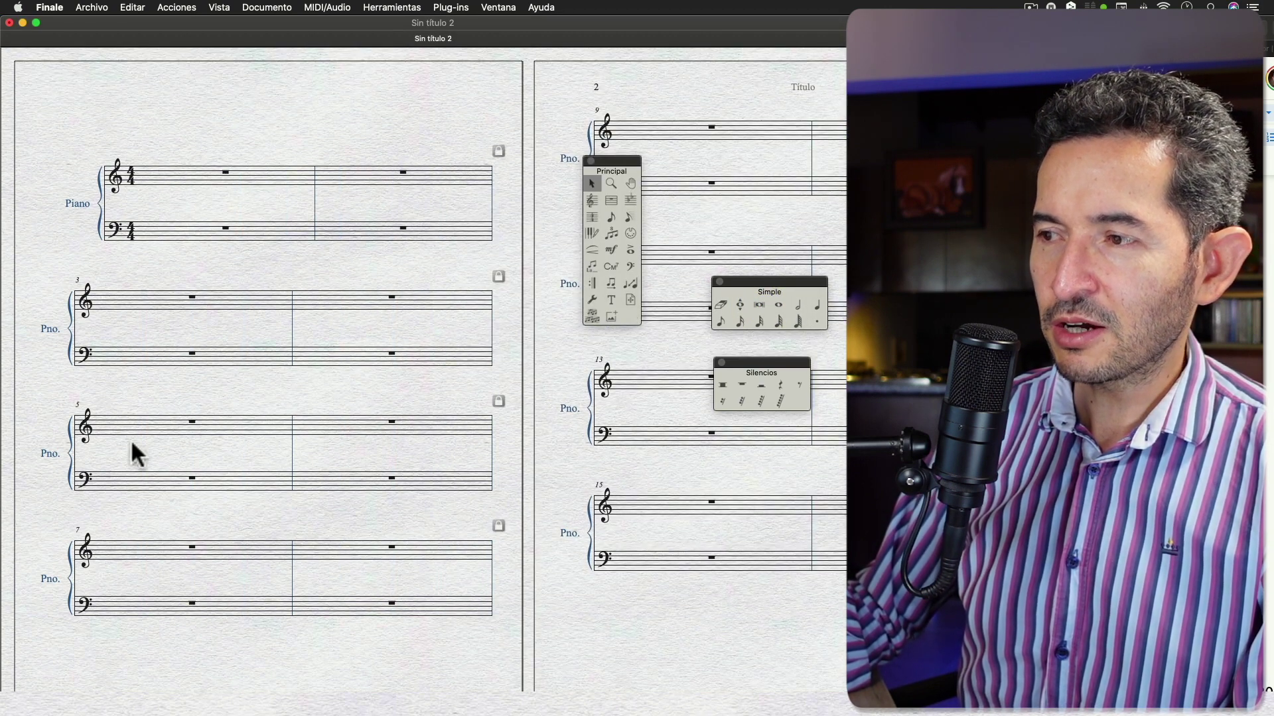
Space the piano systems evenly on all pages, placing 5 systems on each page
left_click(631, 297)
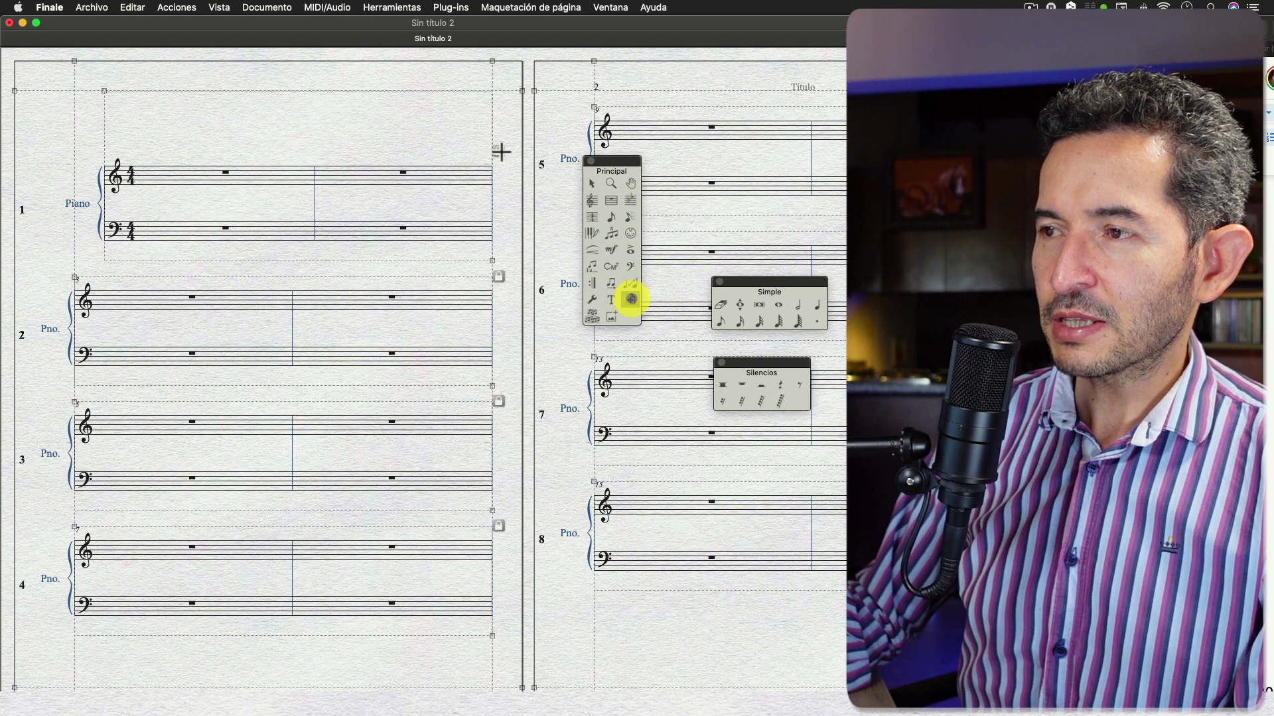
left_click(528, 8)
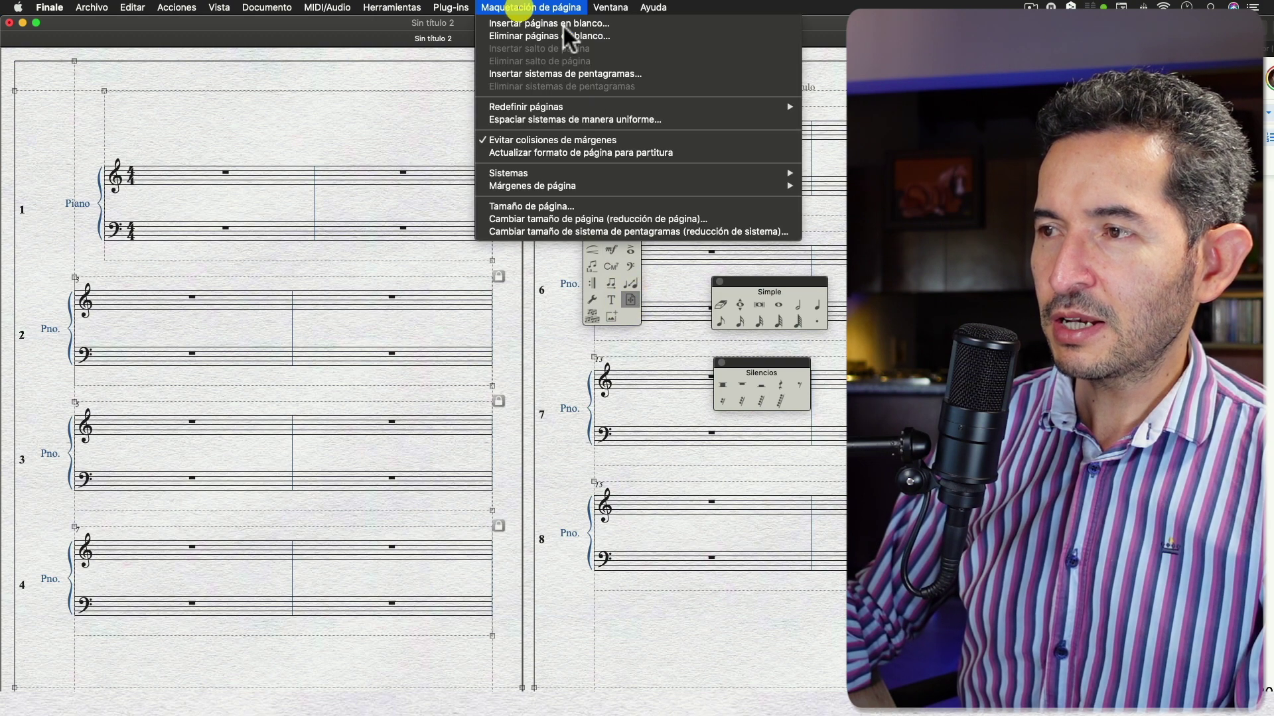
left_click(545, 119)
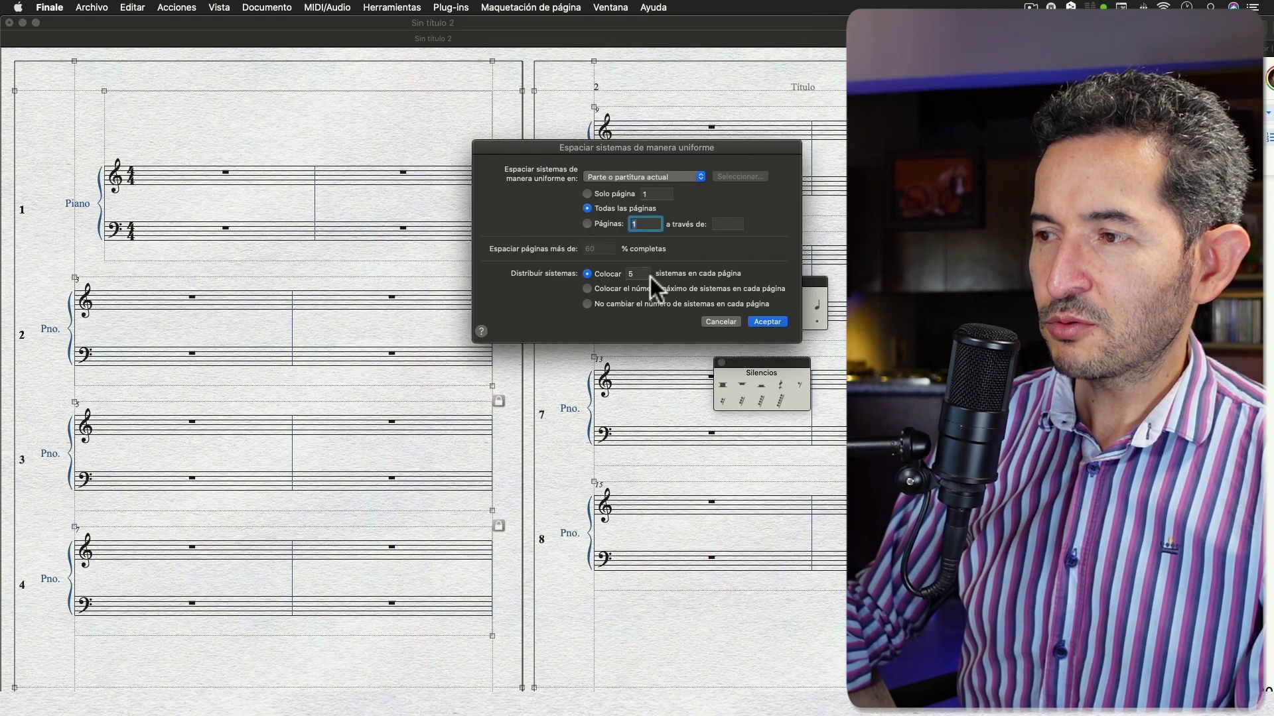
left_click(614, 274)
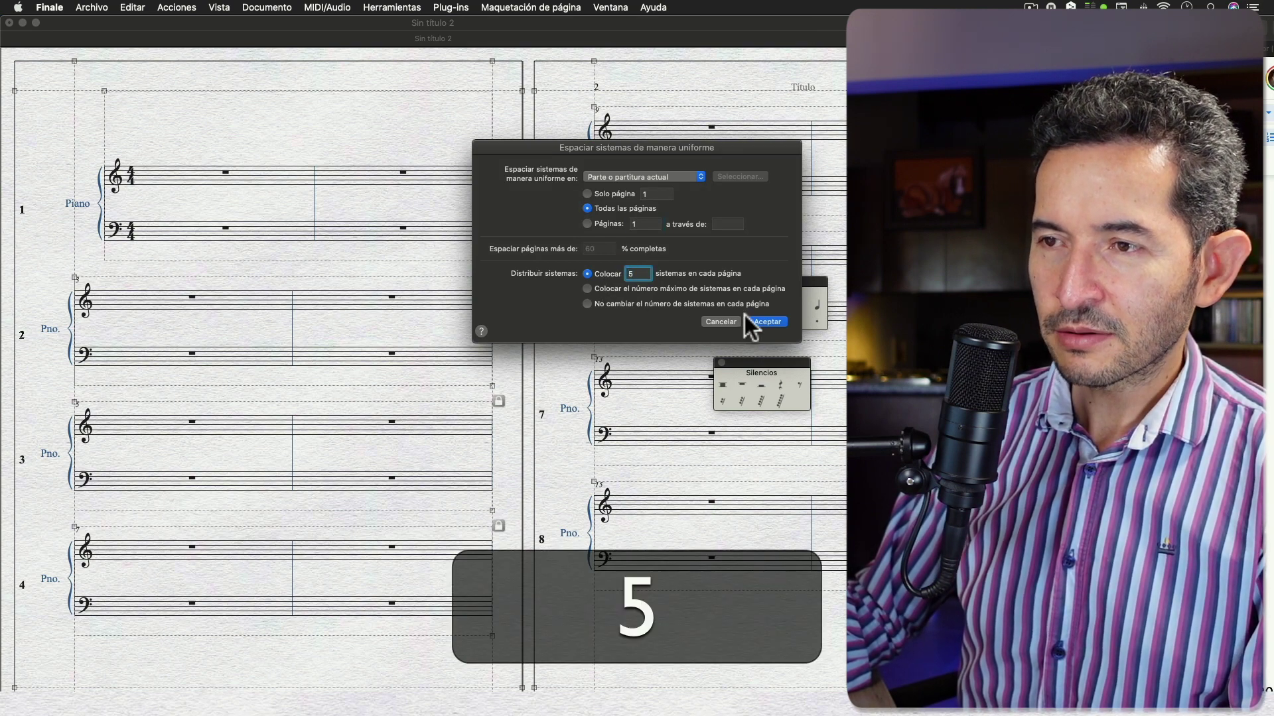
left_click(753, 322)
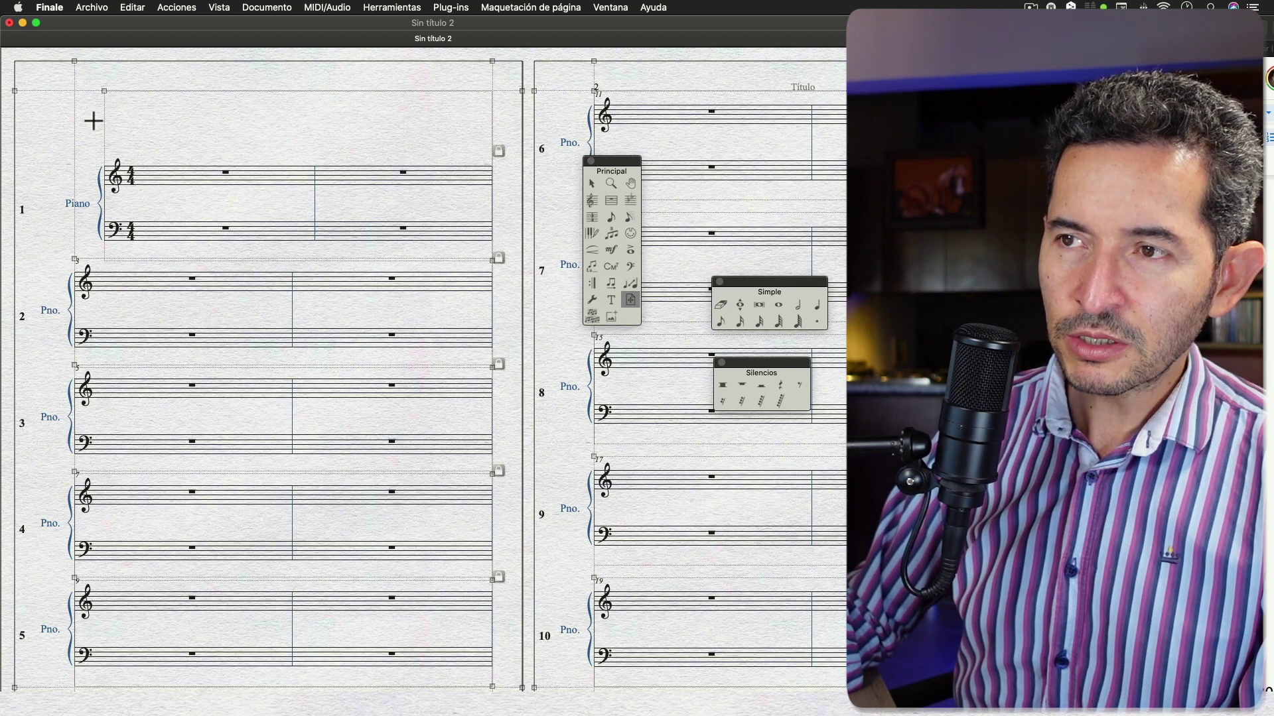
Move the first page's left margin outward and apply the second system's margins to the other systems, removing the first system's indent
left_click_drag(75, 60, 58, 61)
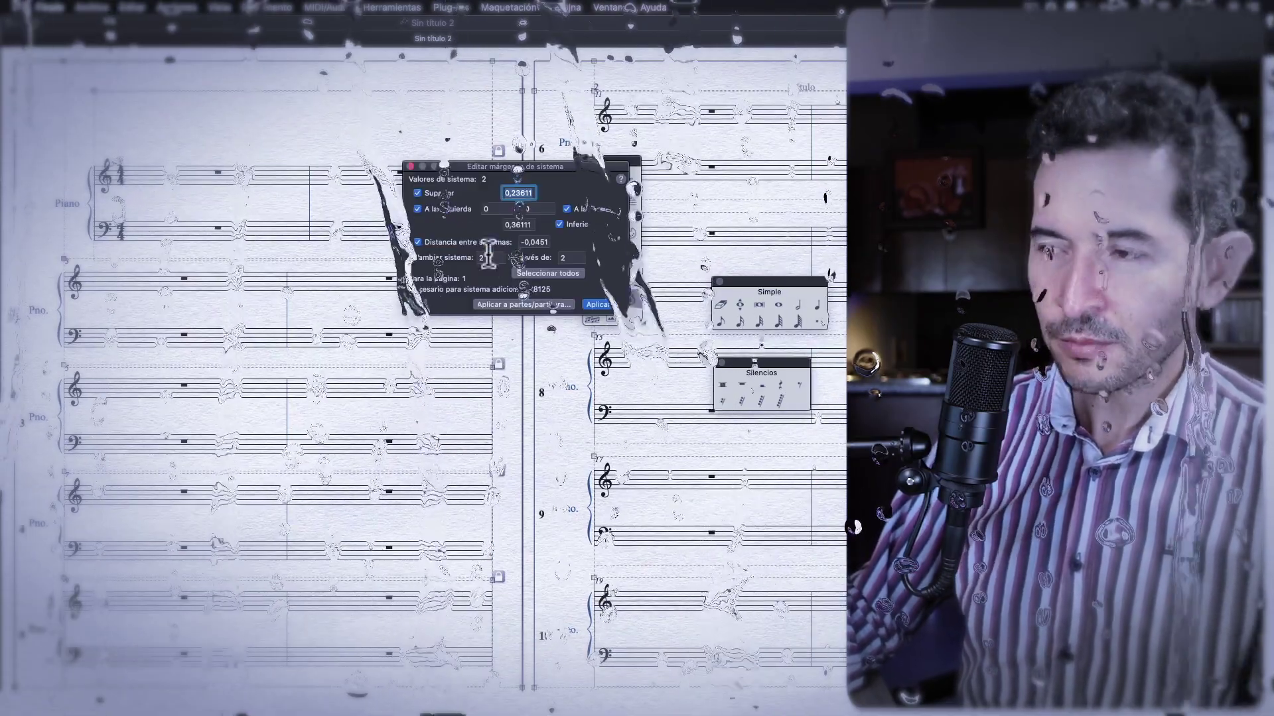
type("0")
key("Return")
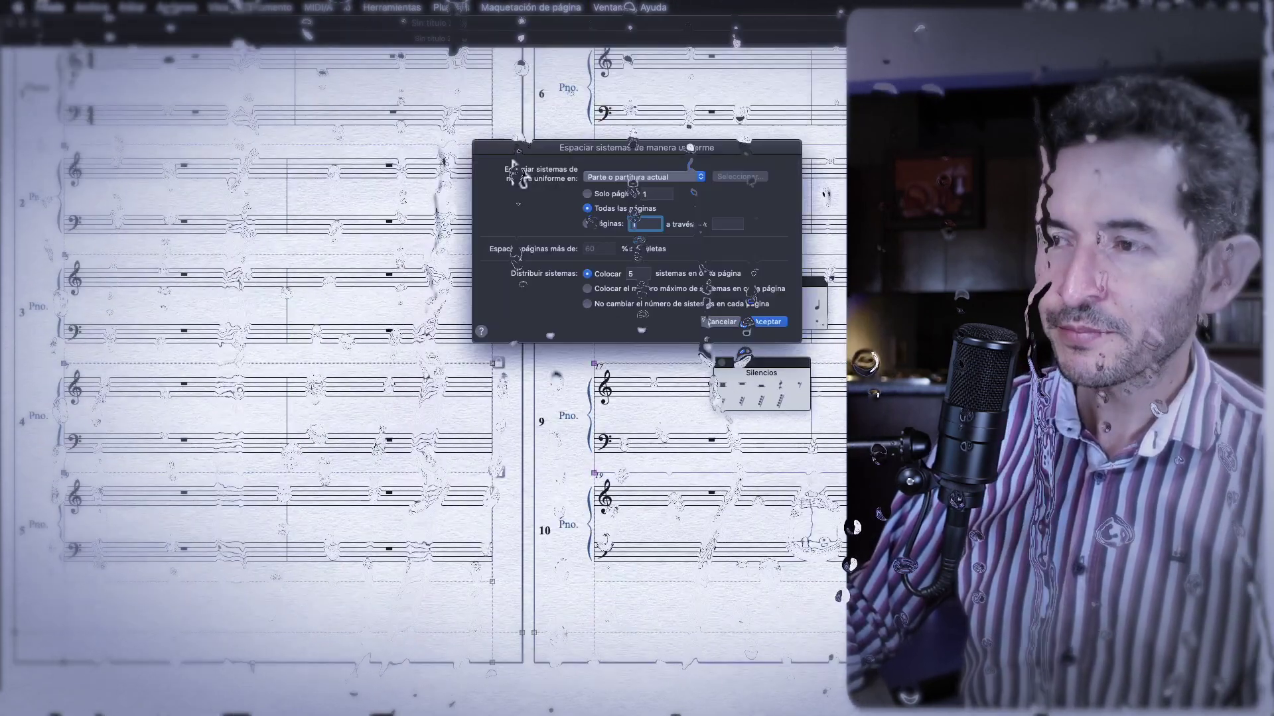
Redistribute the piano systems evenly on all pages, again with 5 per page, and check the resulting page layout
left_click(564, 334)
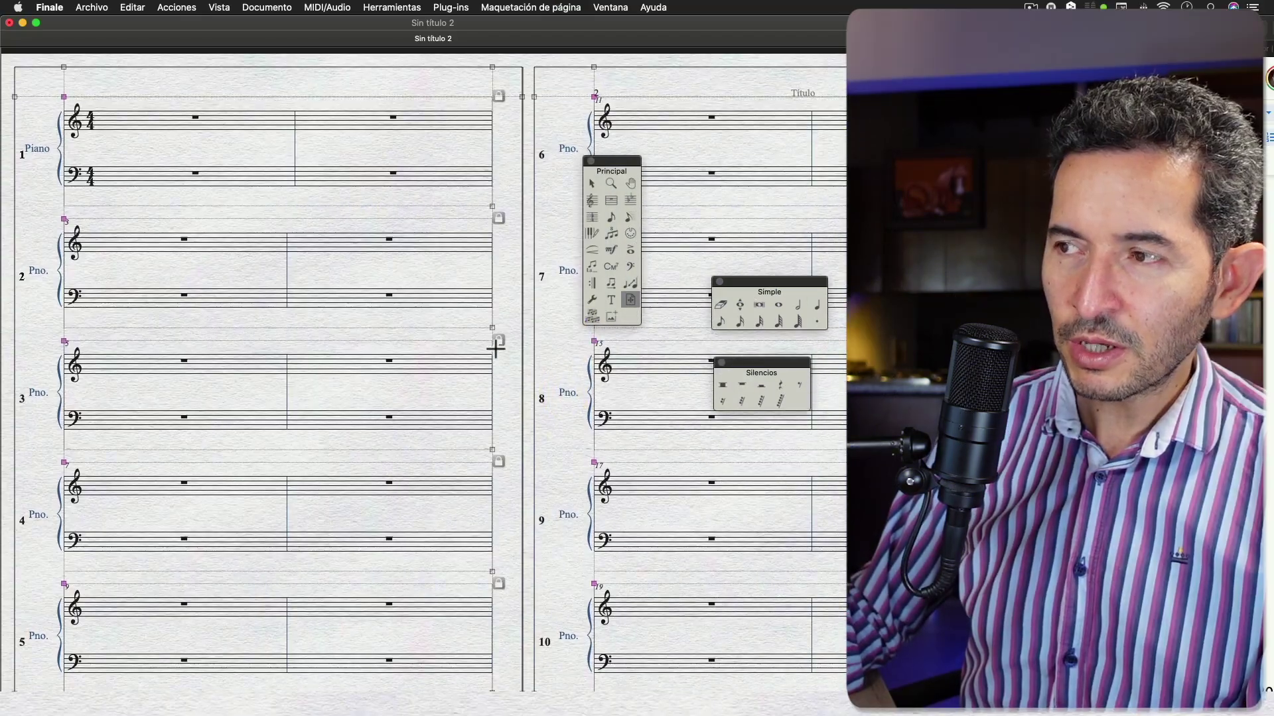
left_click(593, 181)
scroll(463, 225, "down", 2)
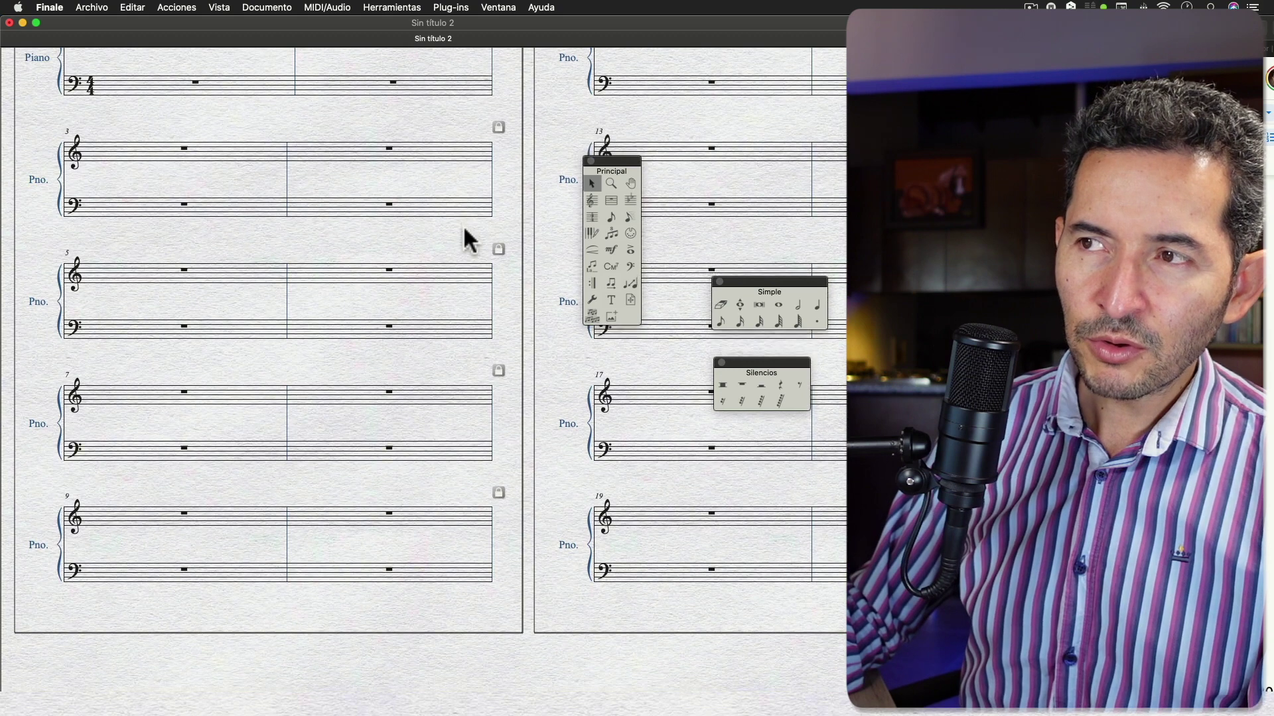
scroll(463, 224, "up", 3)
scroll(474, 227, "down", 1)
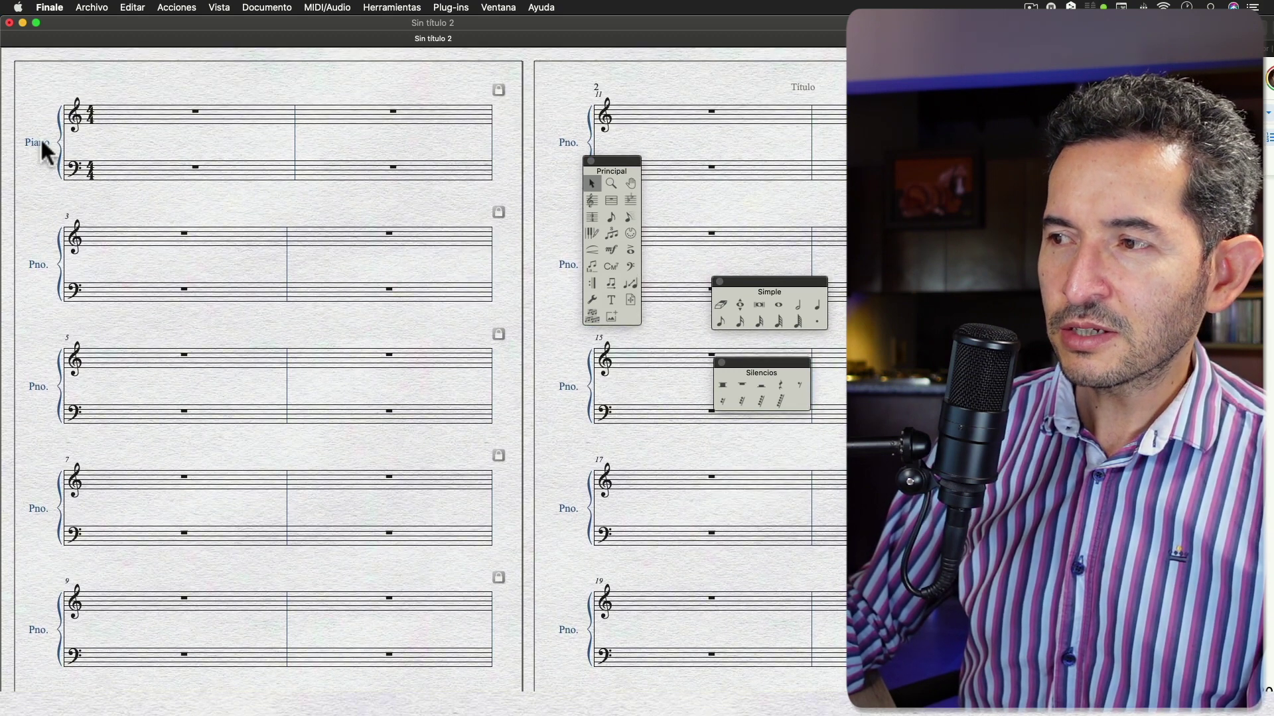
Hide the full and abbreviated piano names beside the staves by turning off the group name display in the group attributes
left_click(590, 201)
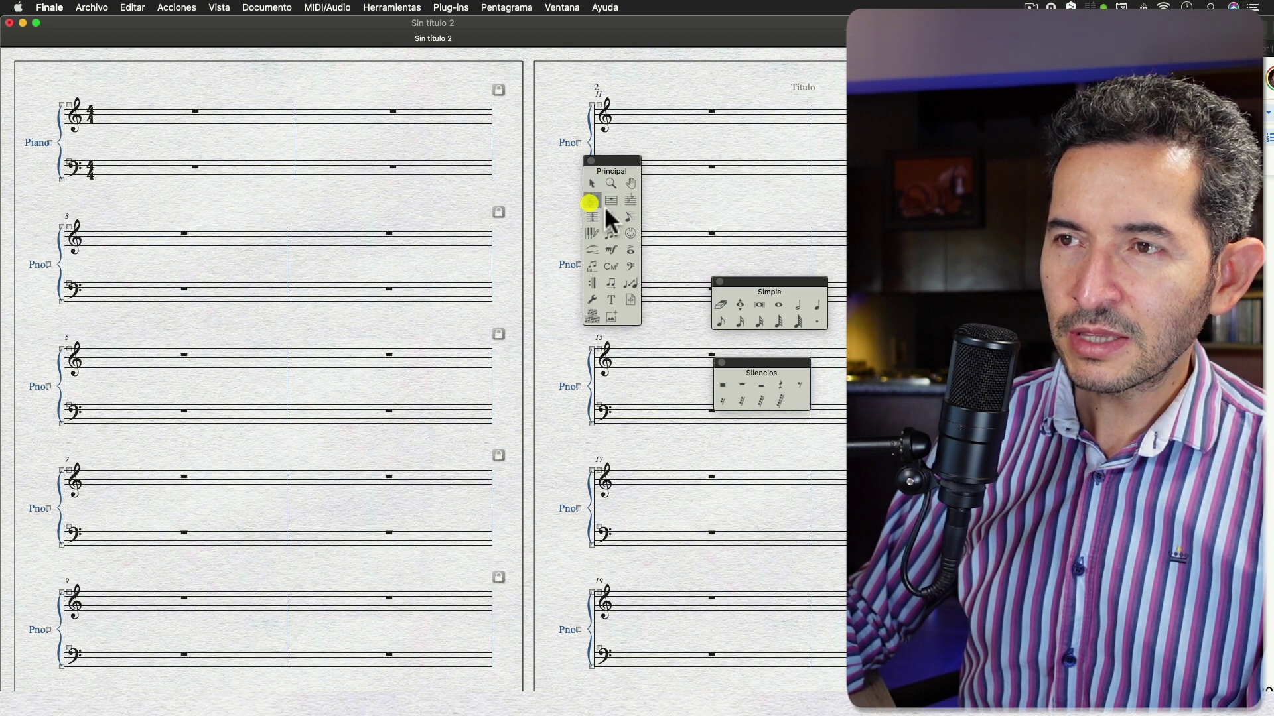
right_click(61, 178)
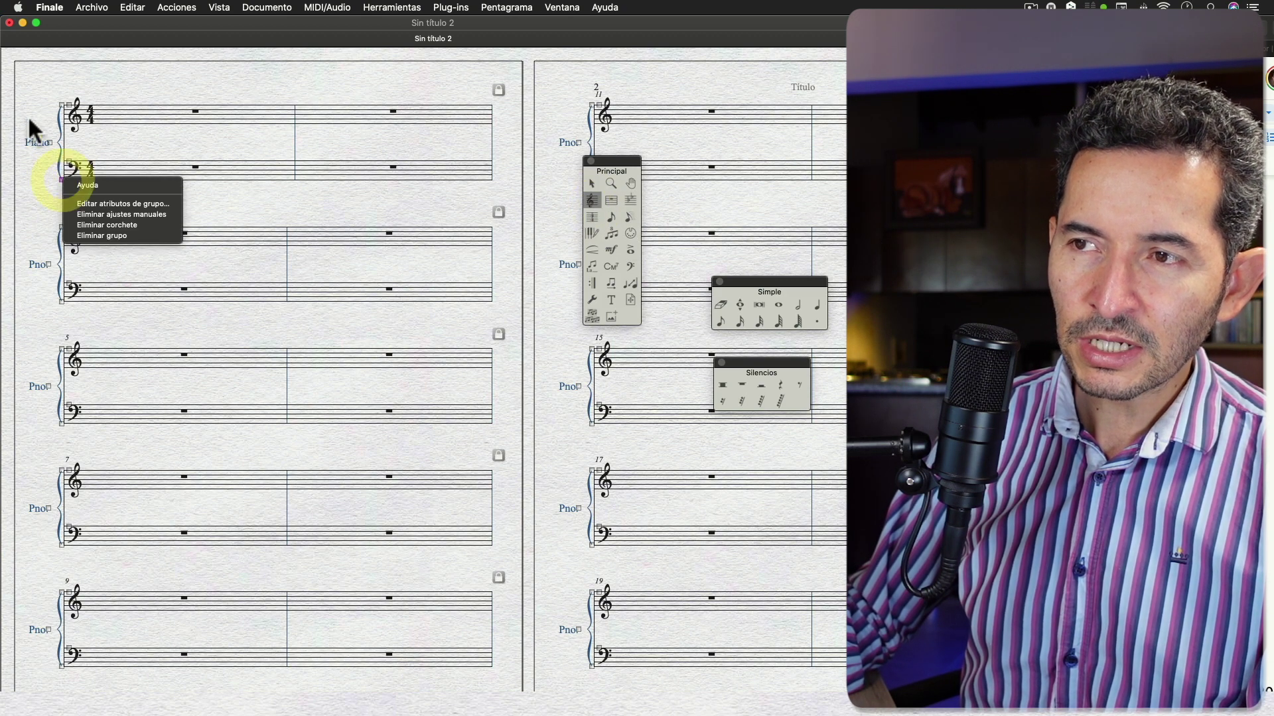
left_click(111, 203)
left_click_drag(555, 132, 306, 129)
left_click(305, 128)
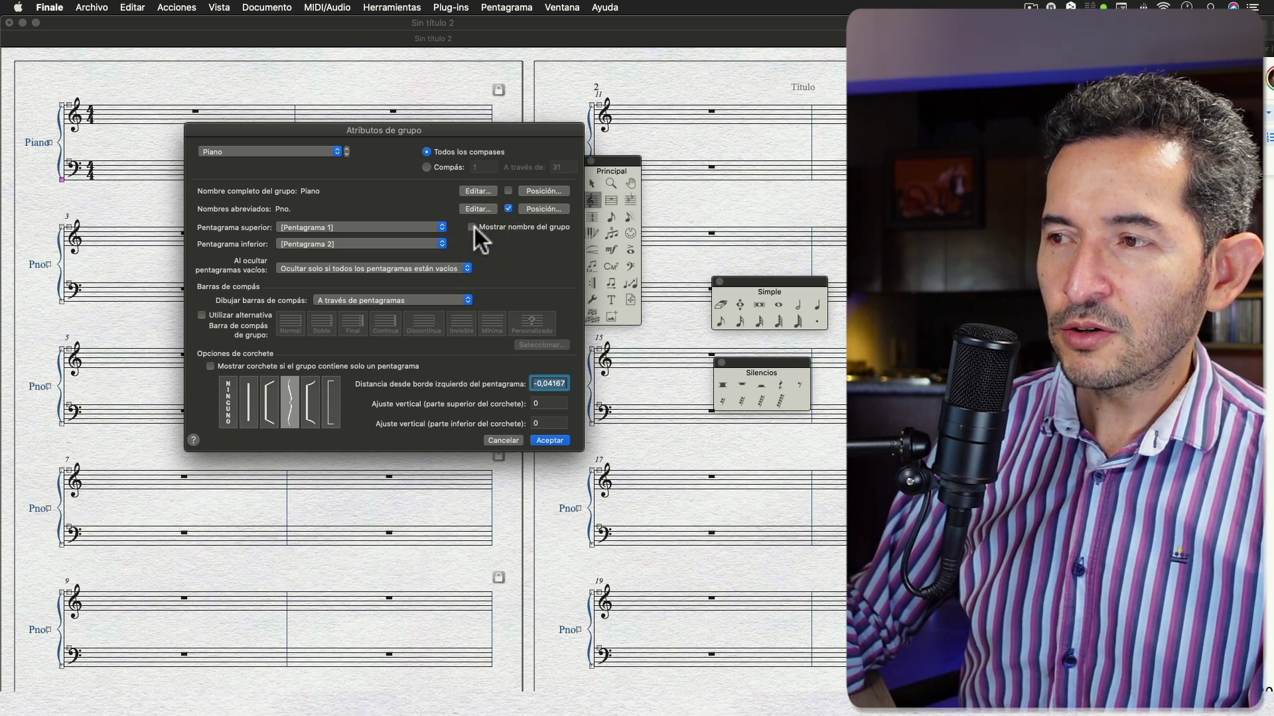
left_click(543, 439)
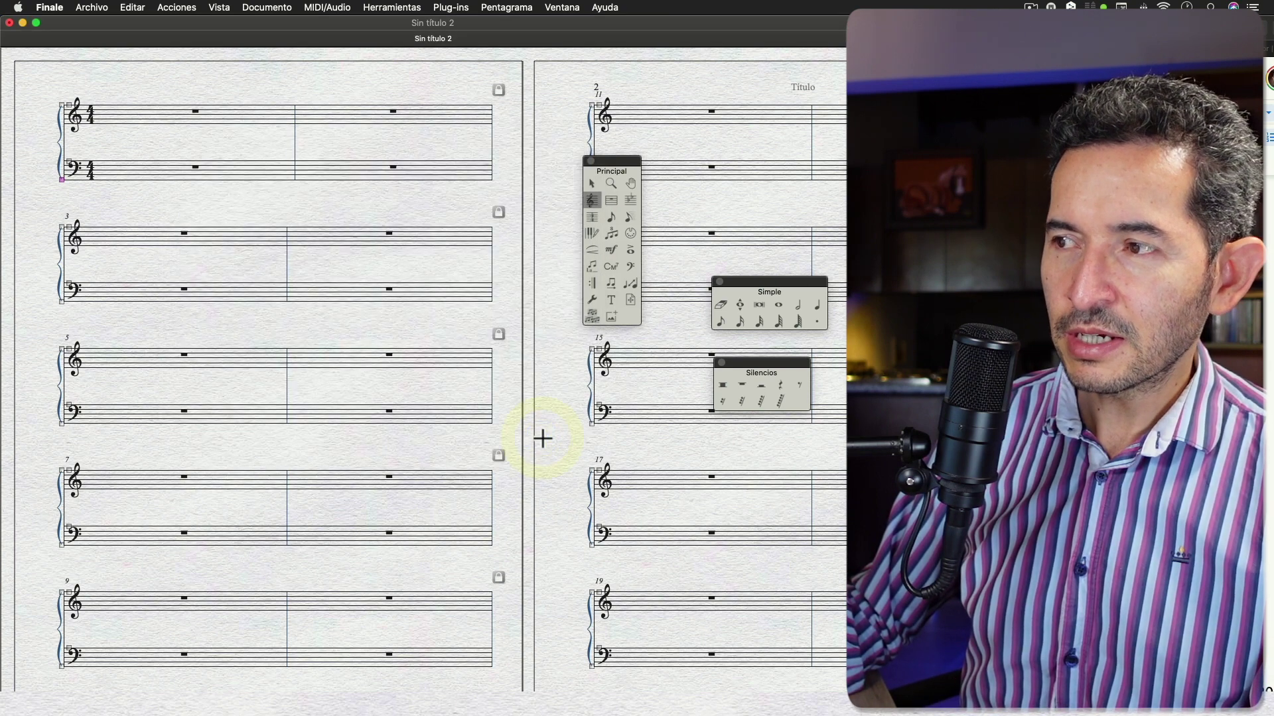
left_click(594, 186)
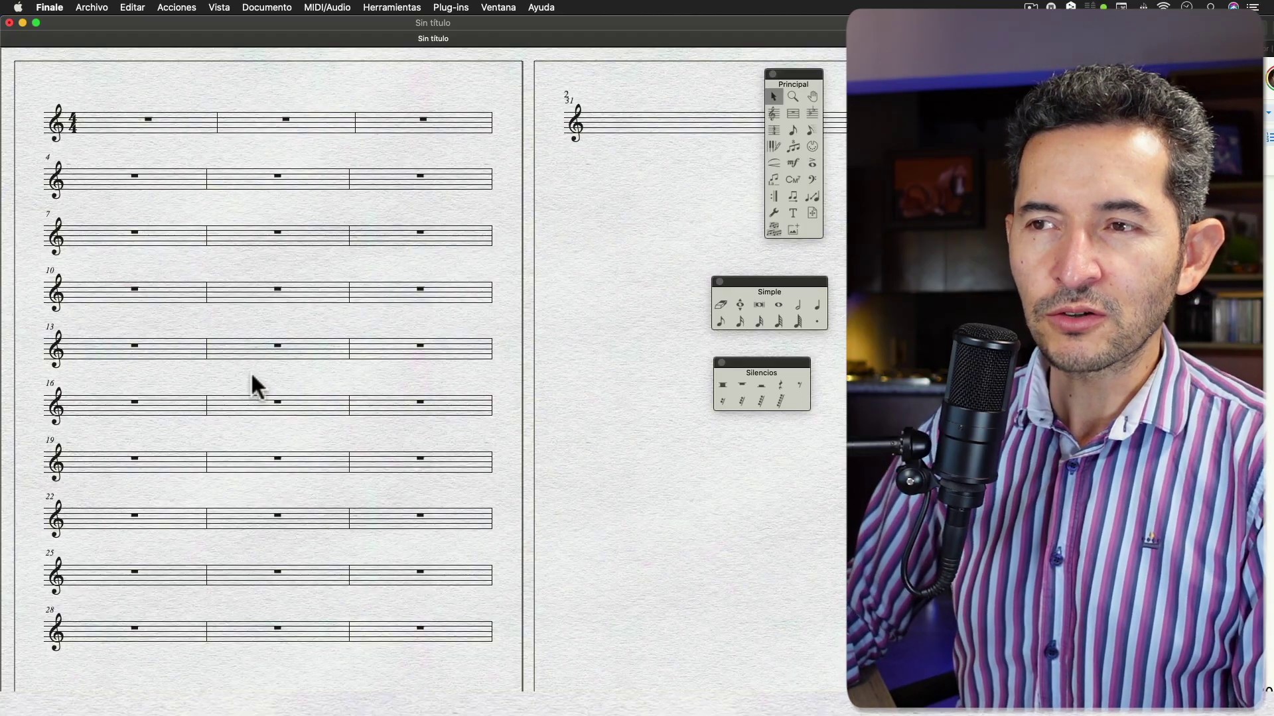
Remove the measure numbers from the single-staff score by deleting the measure number region covering measures 1 to 9999
left_click(609, 234)
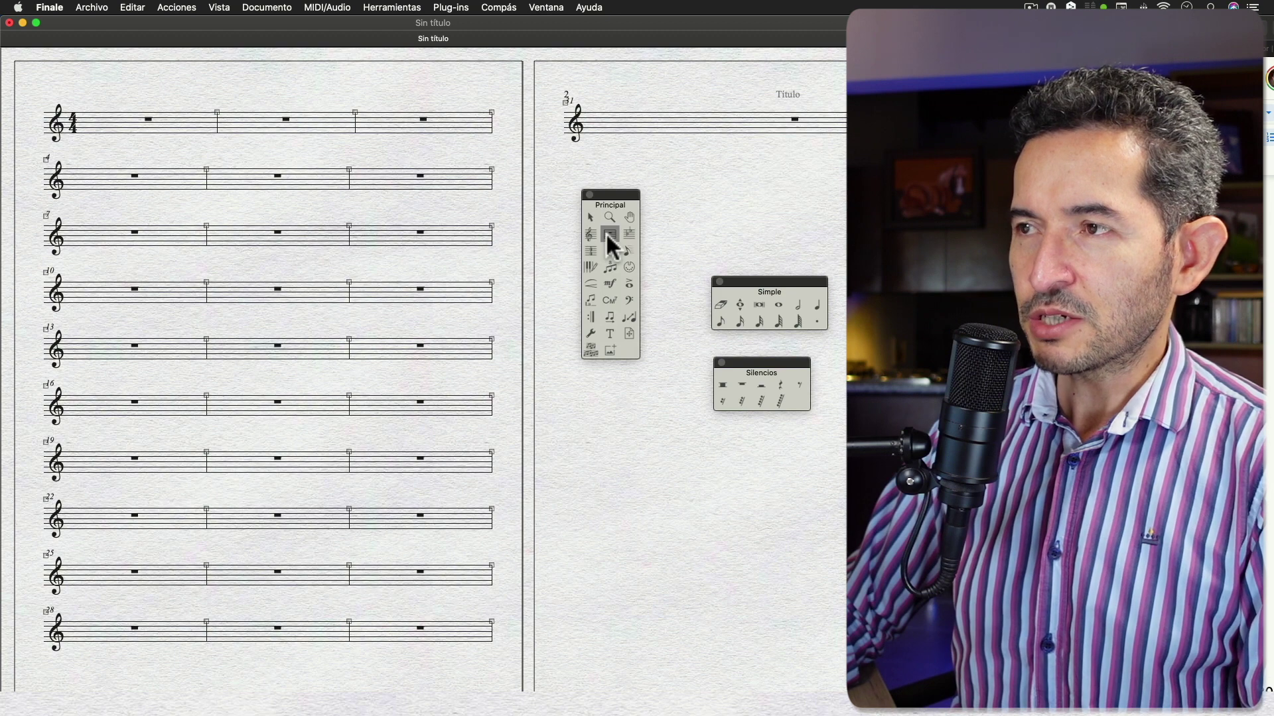
left_click(497, 8)
left_click(511, 23)
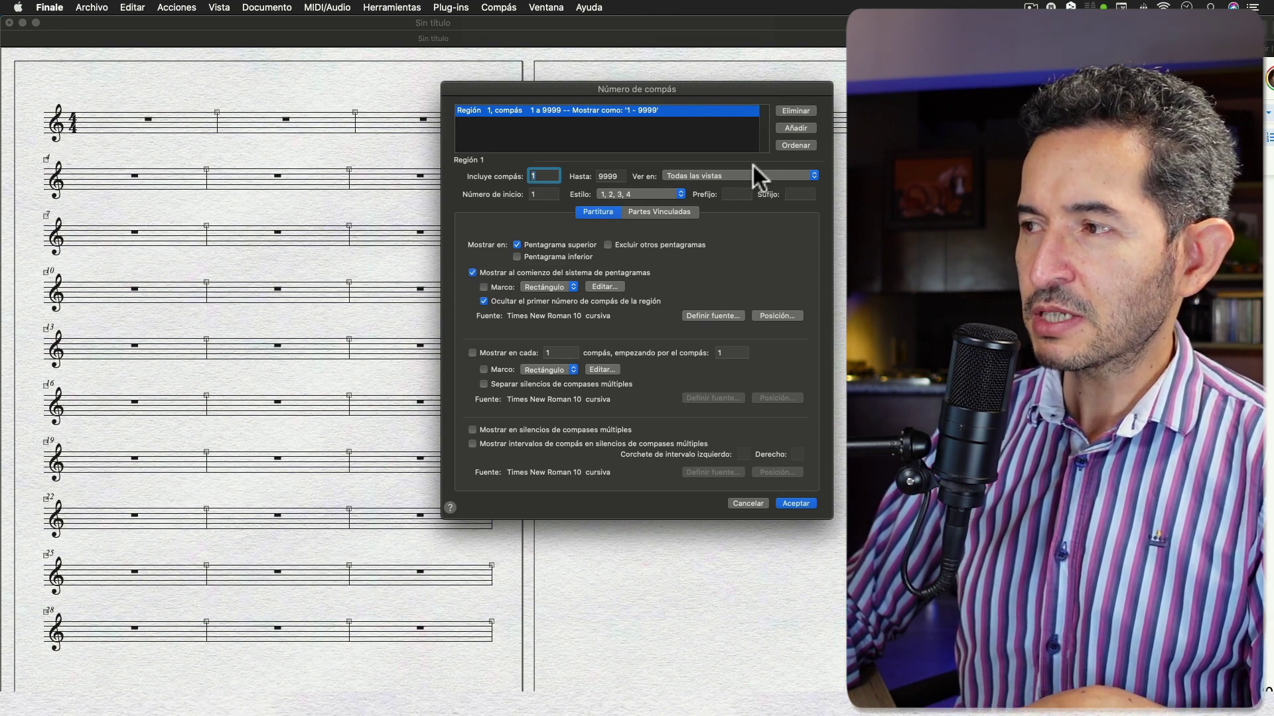
left_click(798, 112)
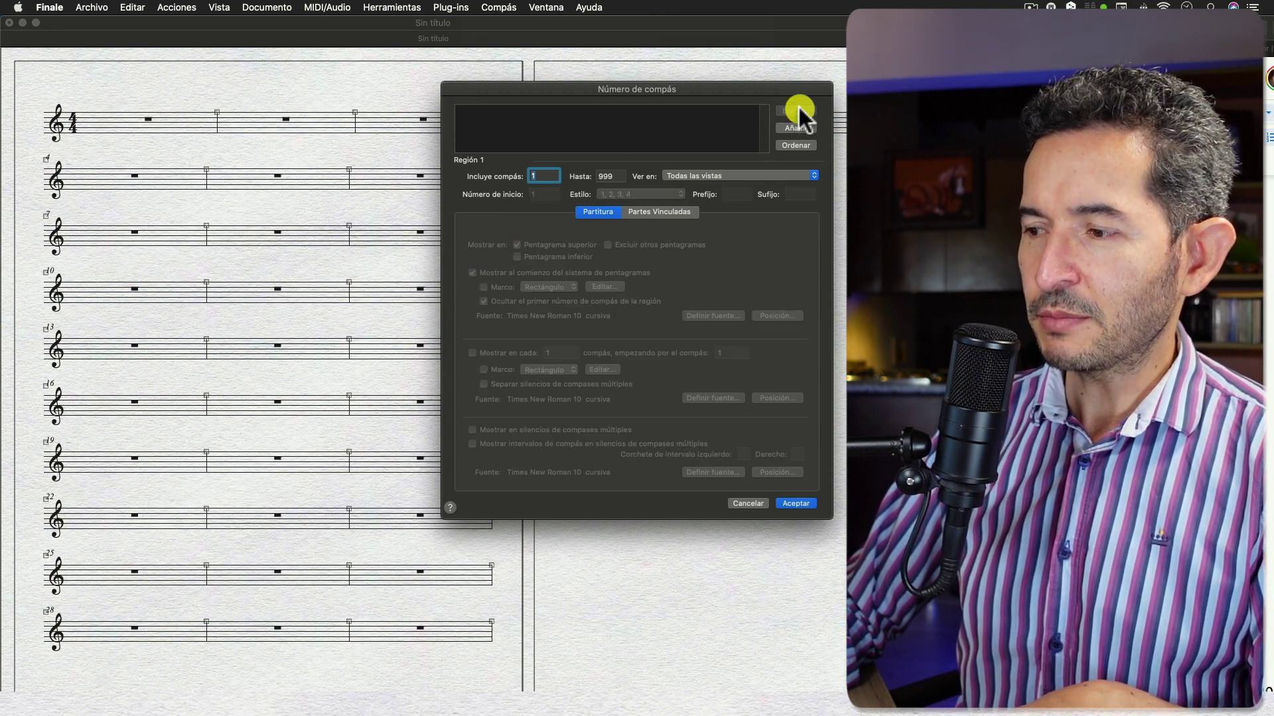
left_click(795, 504)
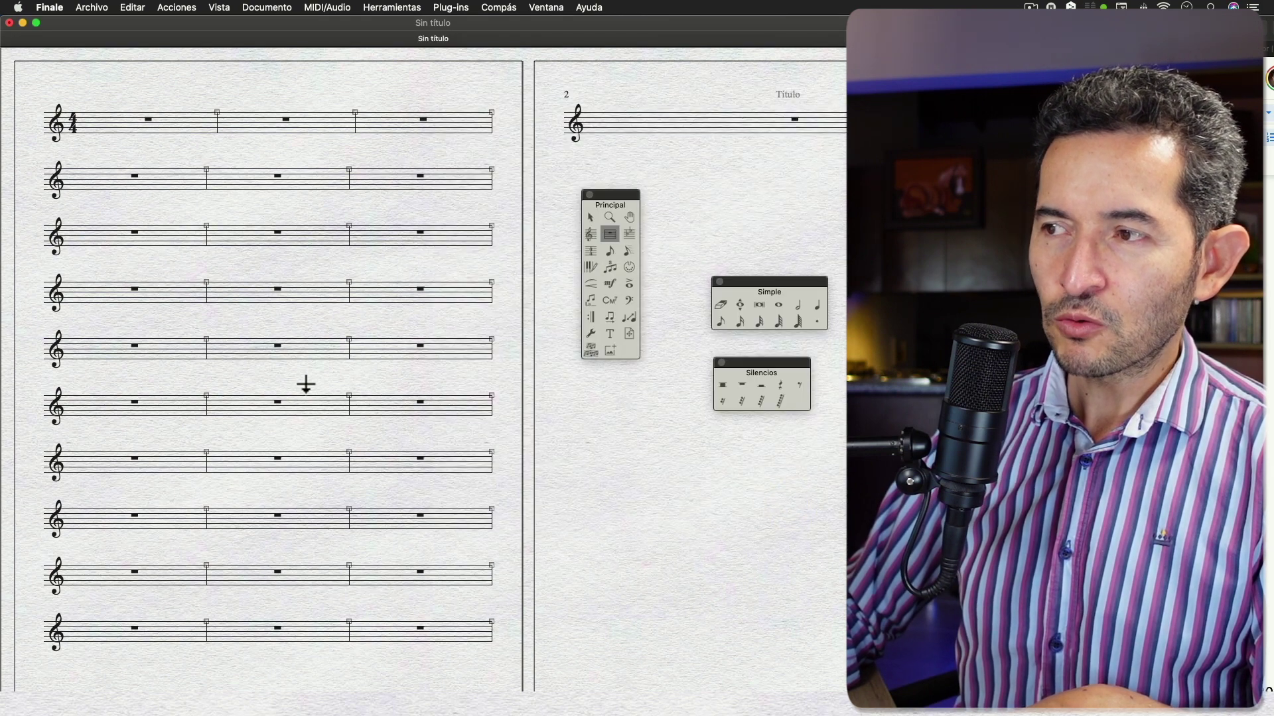
In the attributes of Pentagrama 1, turn off rests in empty measures, clefs, barlines and time signatures in the score
left_click(590, 234)
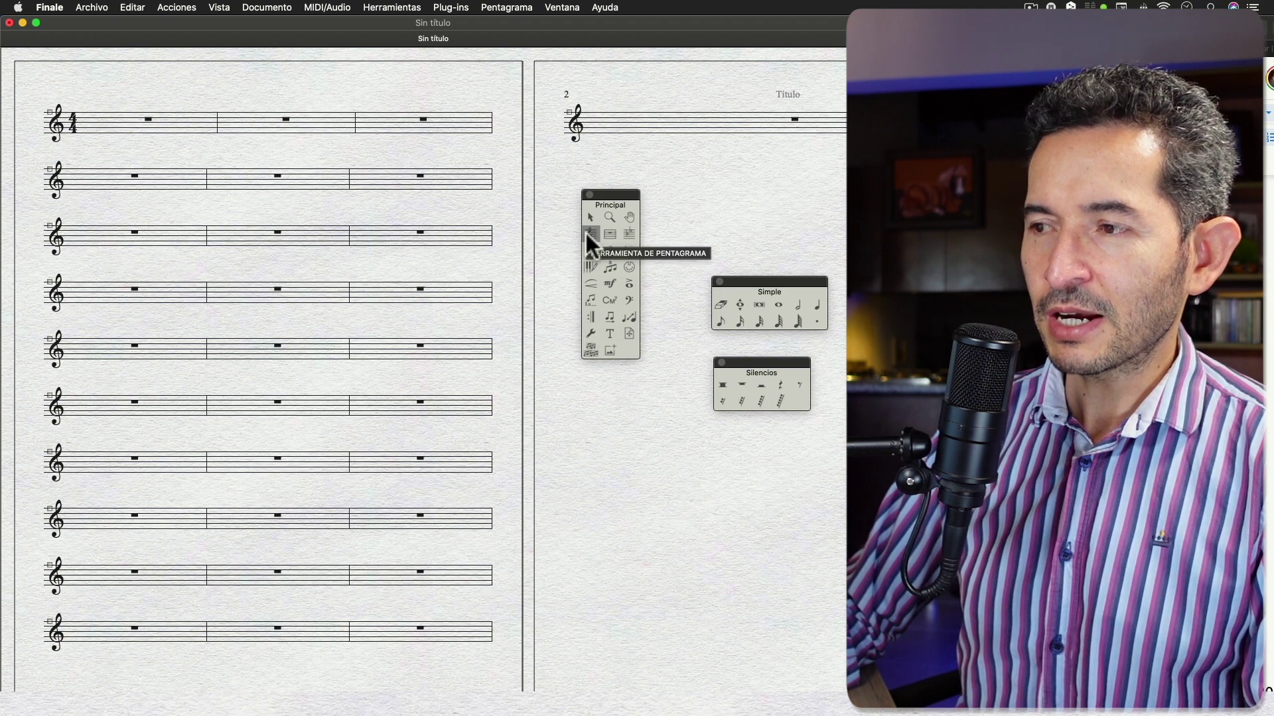
left_click(53, 114)
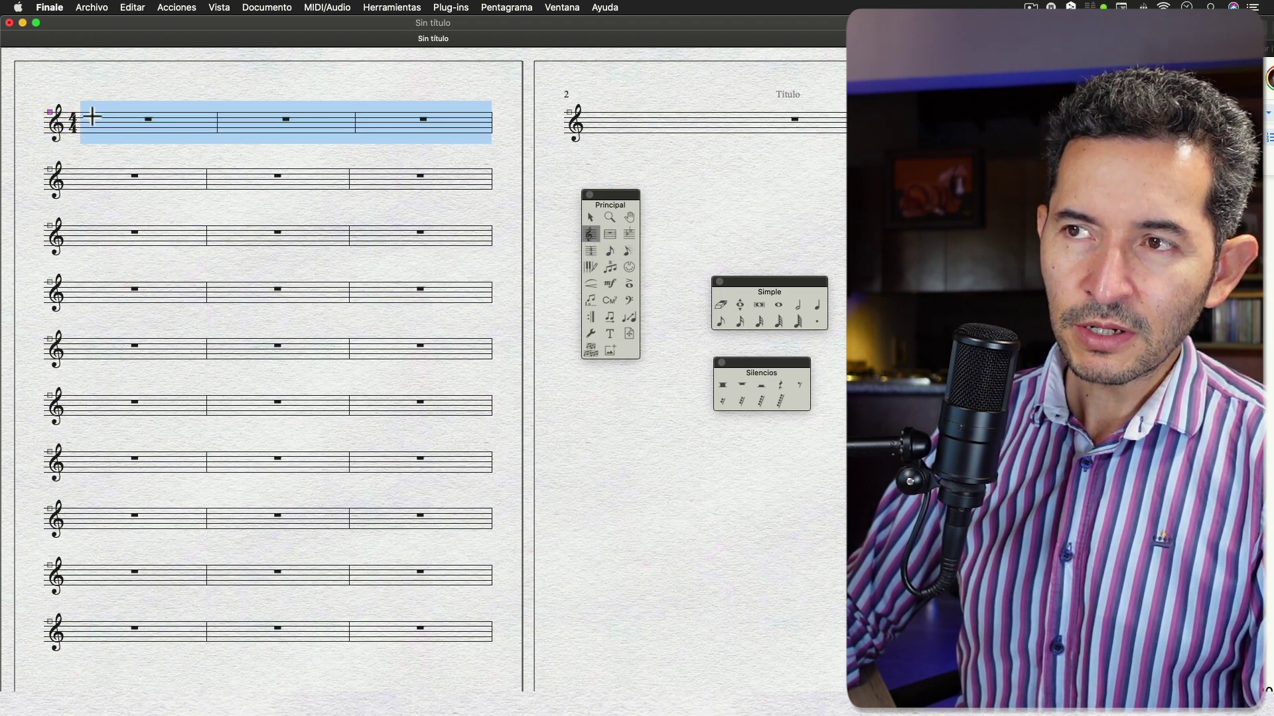
right_click(46, 110)
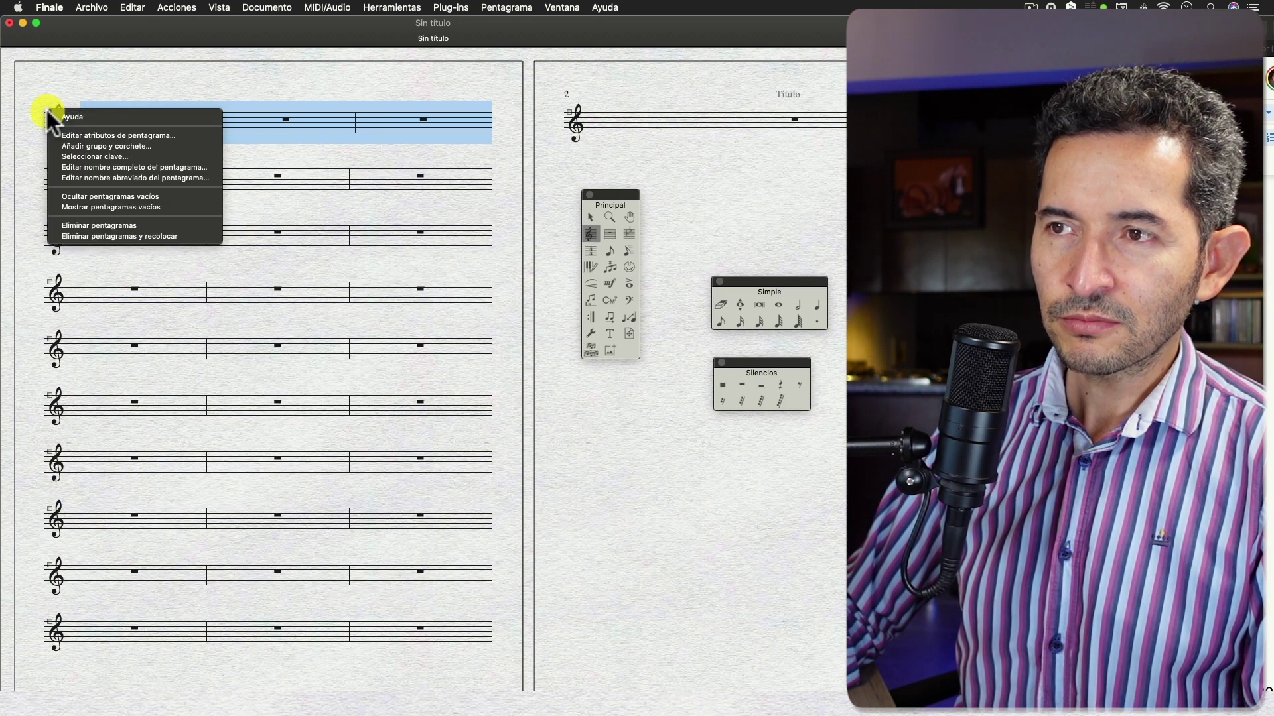
left_click(121, 131)
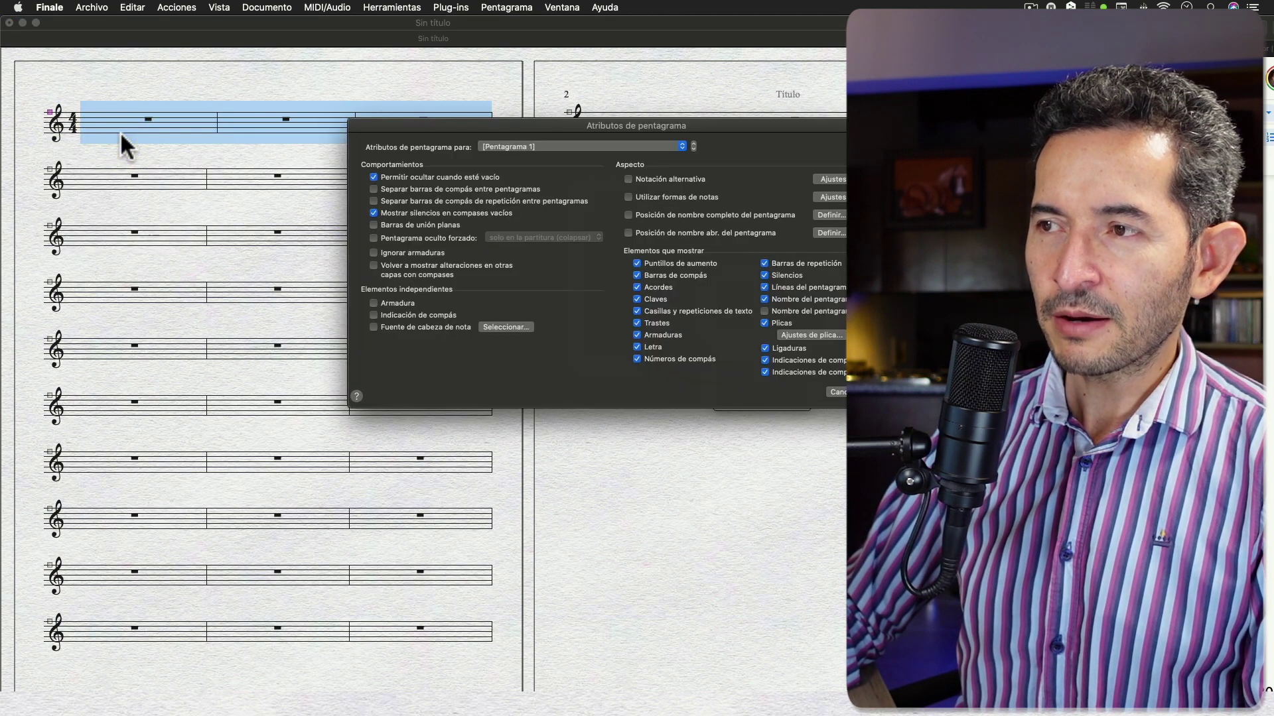
left_click_drag(432, 130, 251, 189)
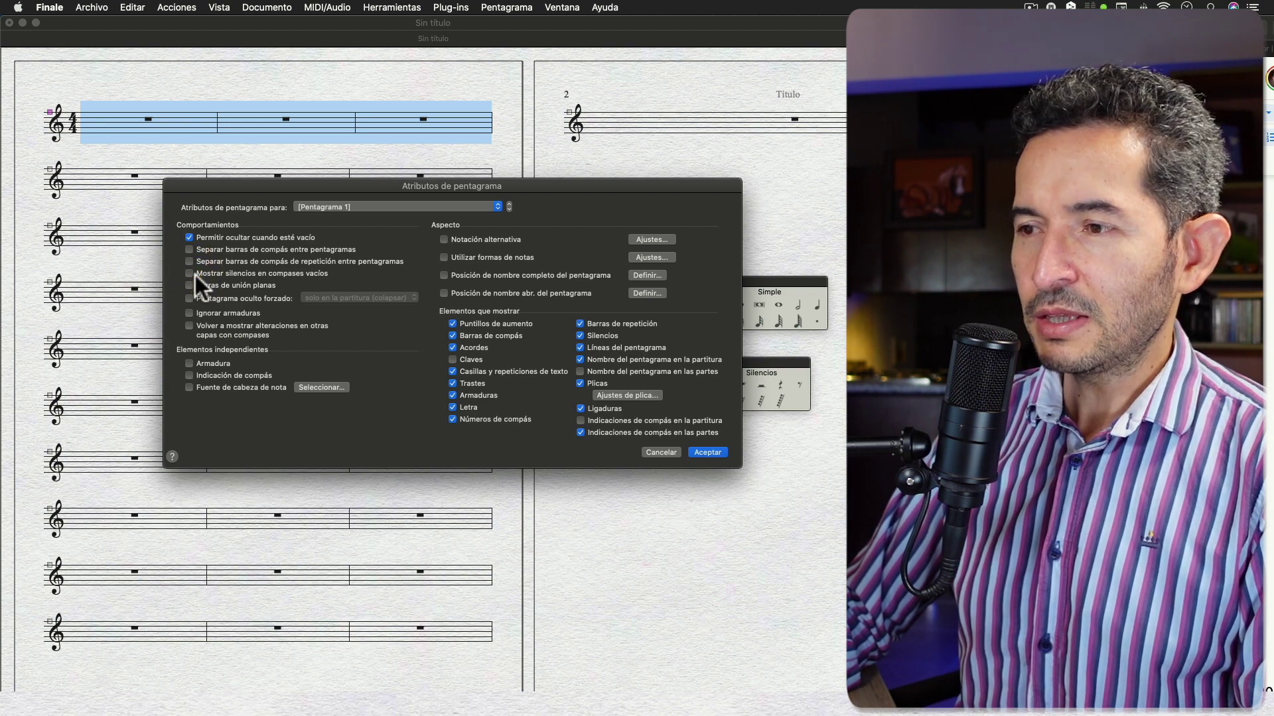
left_click(453, 336)
left_click(708, 453)
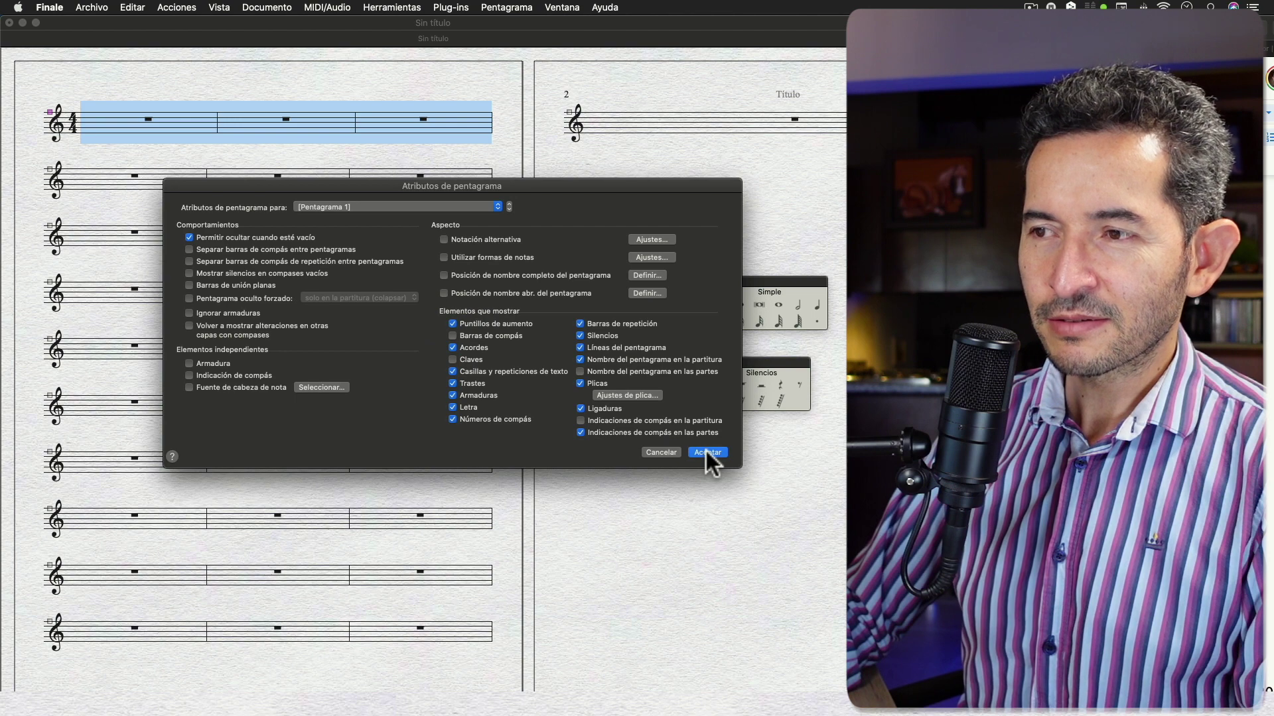
key("super+z")
key("Escape")
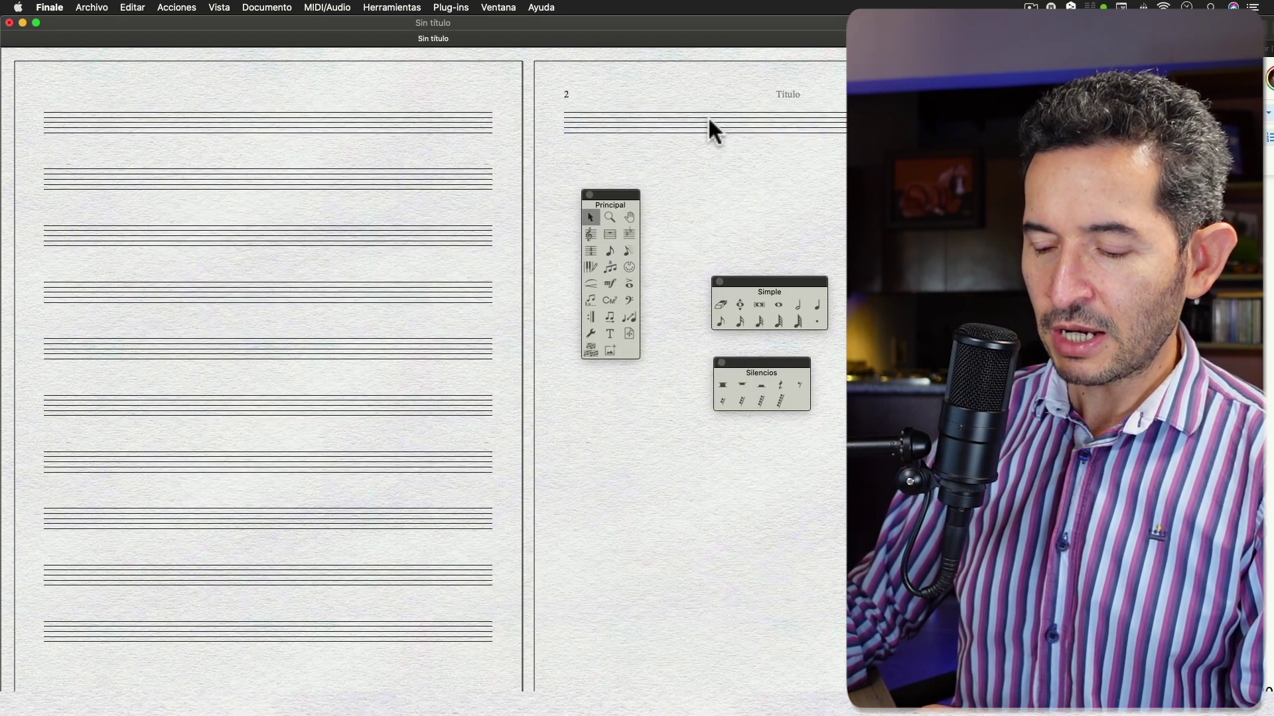
Delete the leftover staff on the second page so only the first page of ten blank staves remains
left_click(707, 123)
key("Delete")
scroll(478, 269, "down", 2)
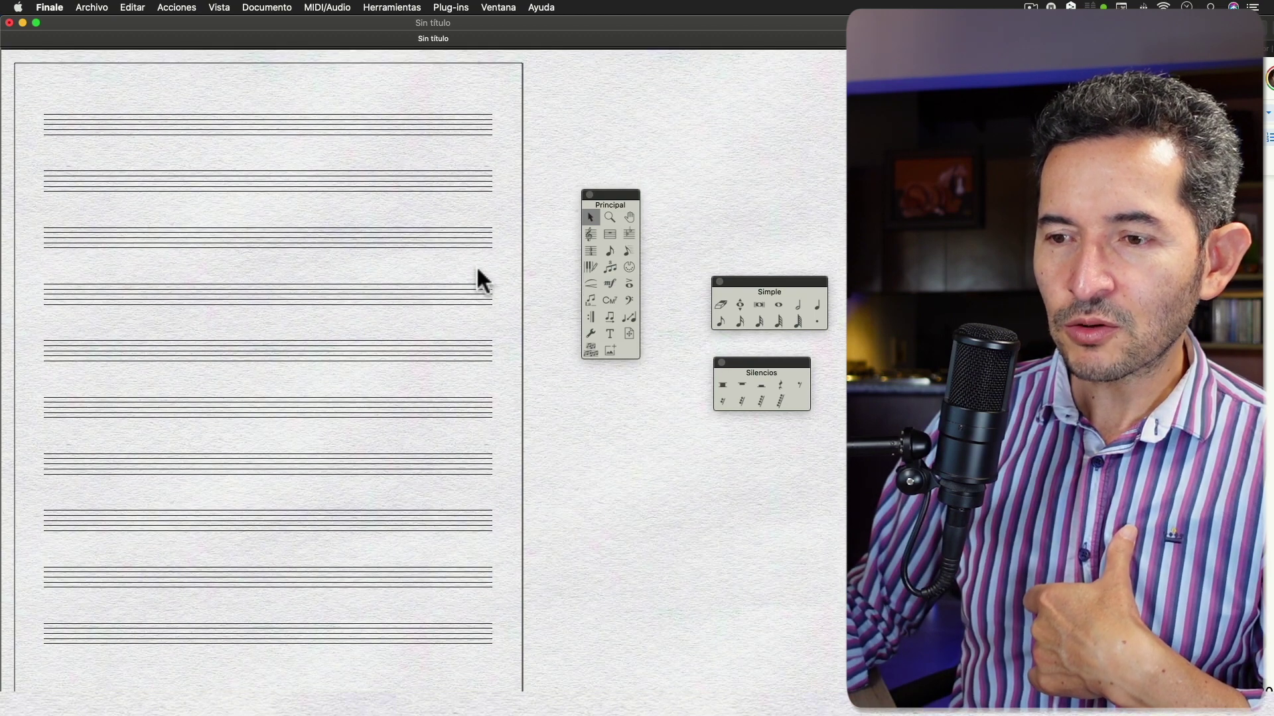